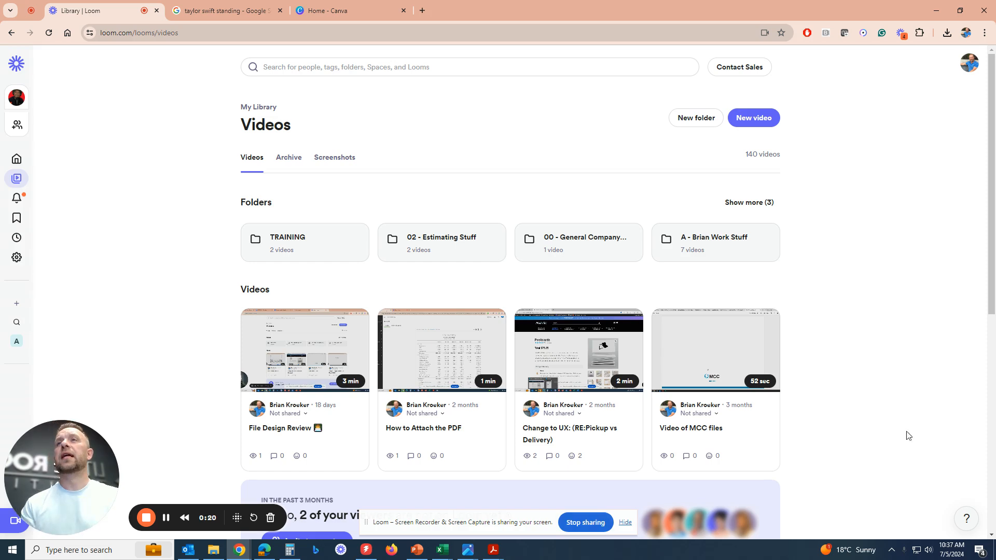
Switch to the Google page, search for "taylor swift standing" and show the image results.
click(221, 11)
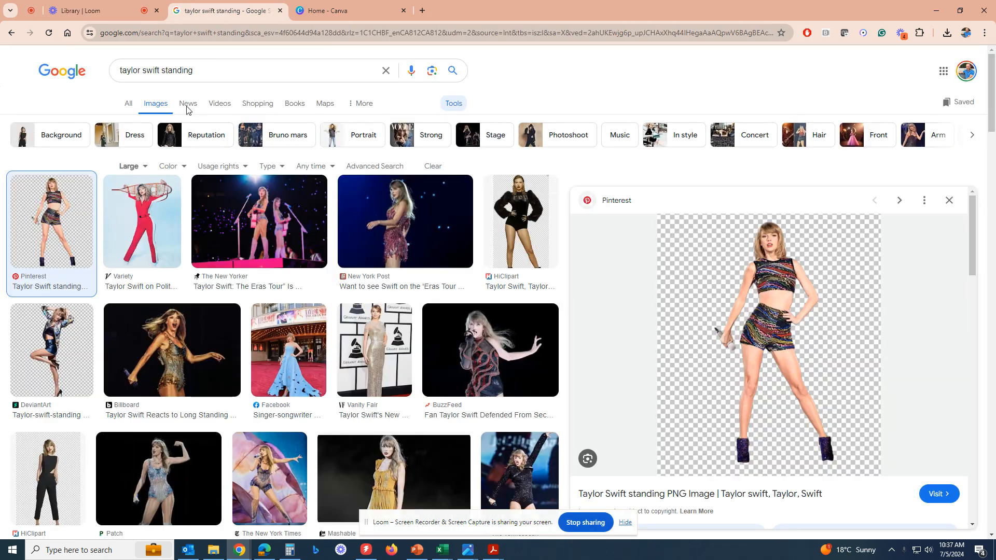
click(73, 69)
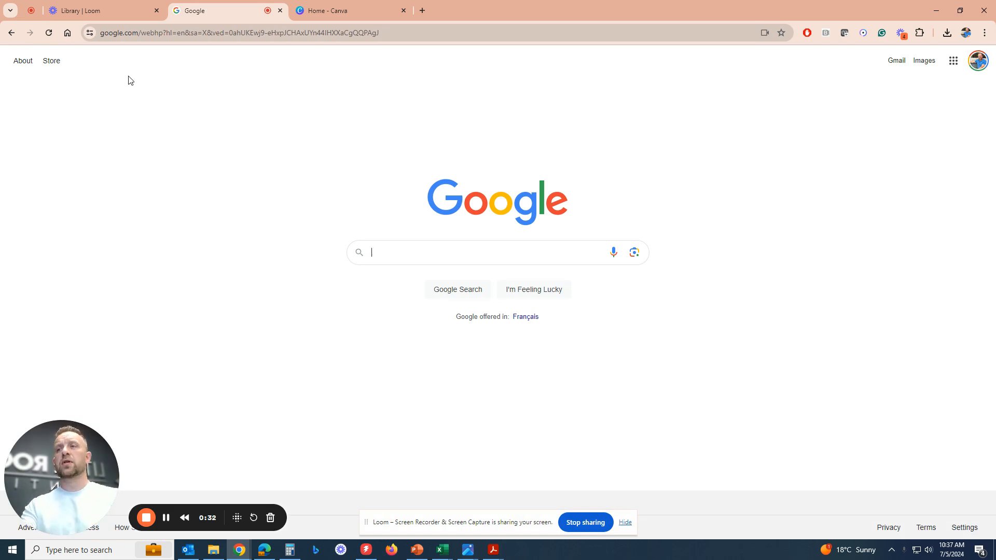
text(taylor swift )
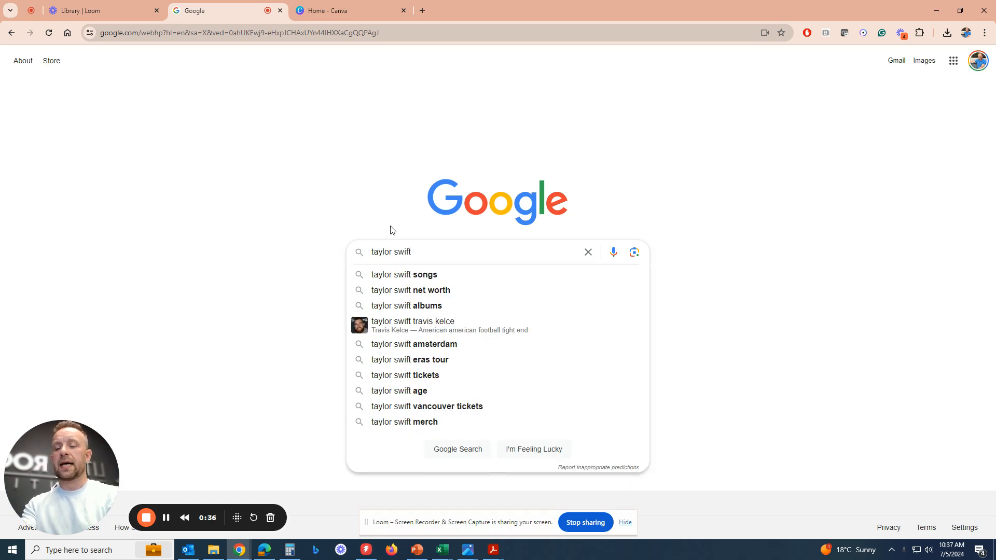
text(s)
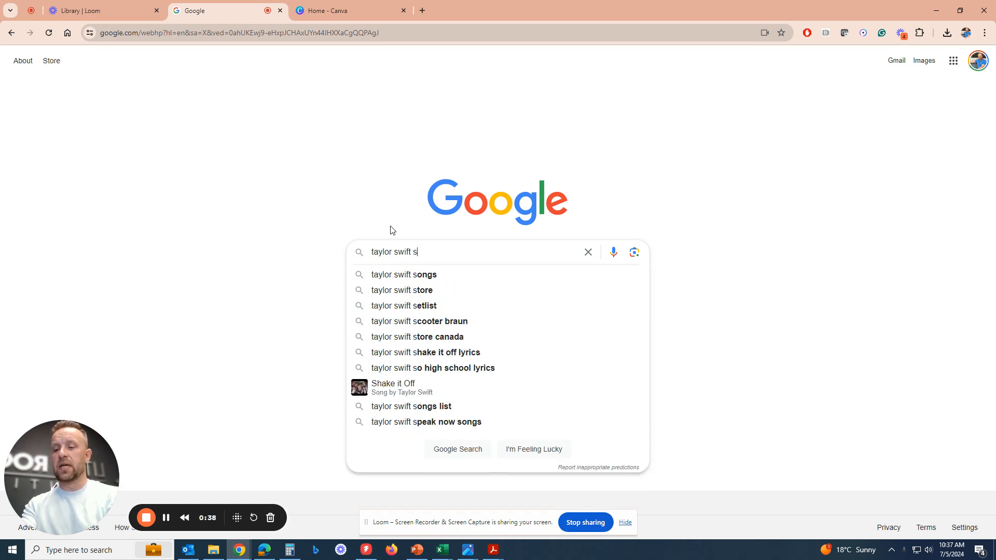
text(tanding)
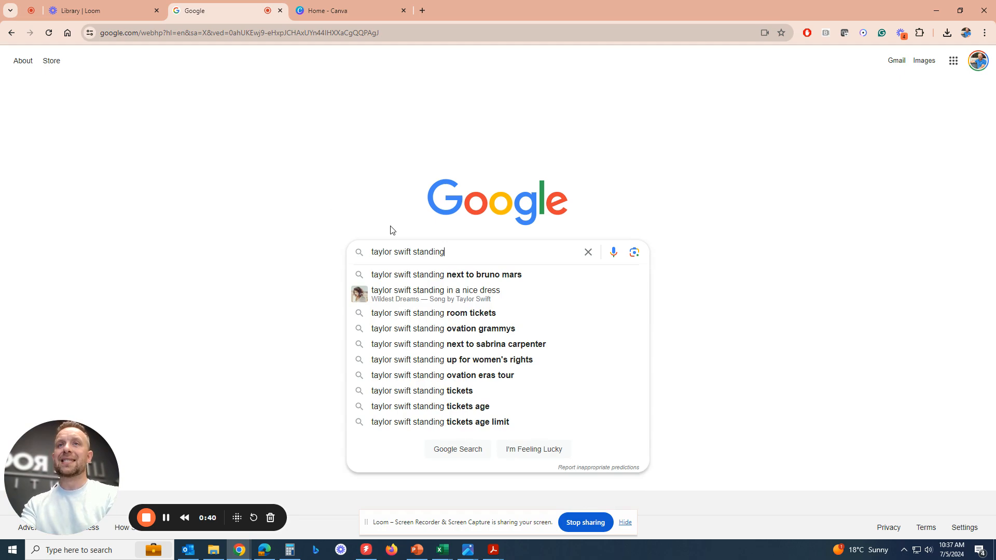
key(Return)
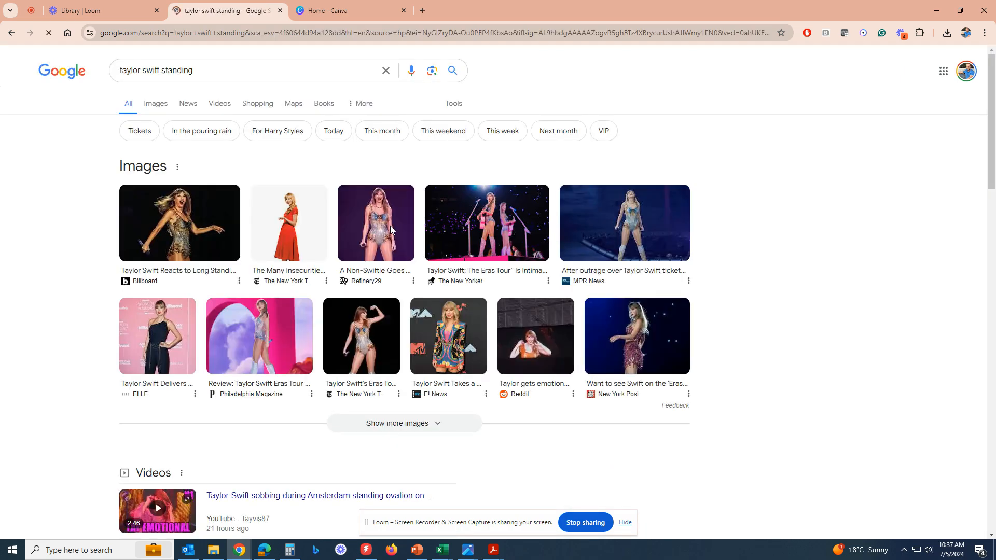
click(159, 109)
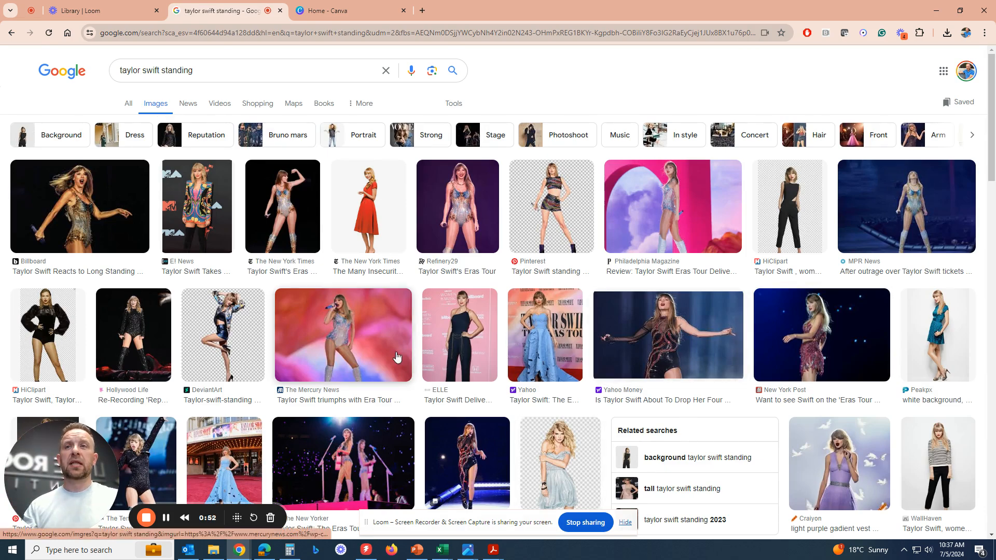
Preview the standing cutout picture from Pinterest, then limit the image results to the Large size.
click(542, 236)
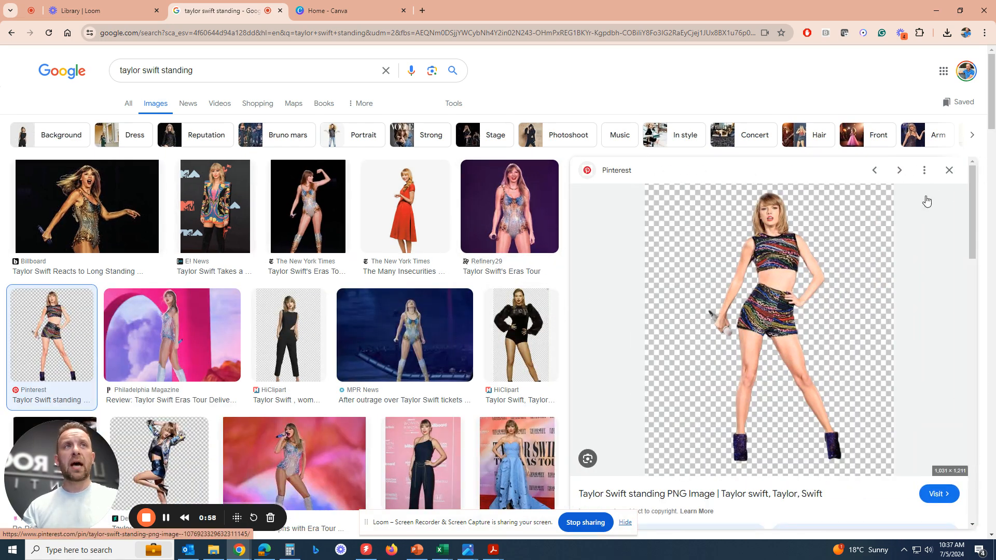
click(950, 171)
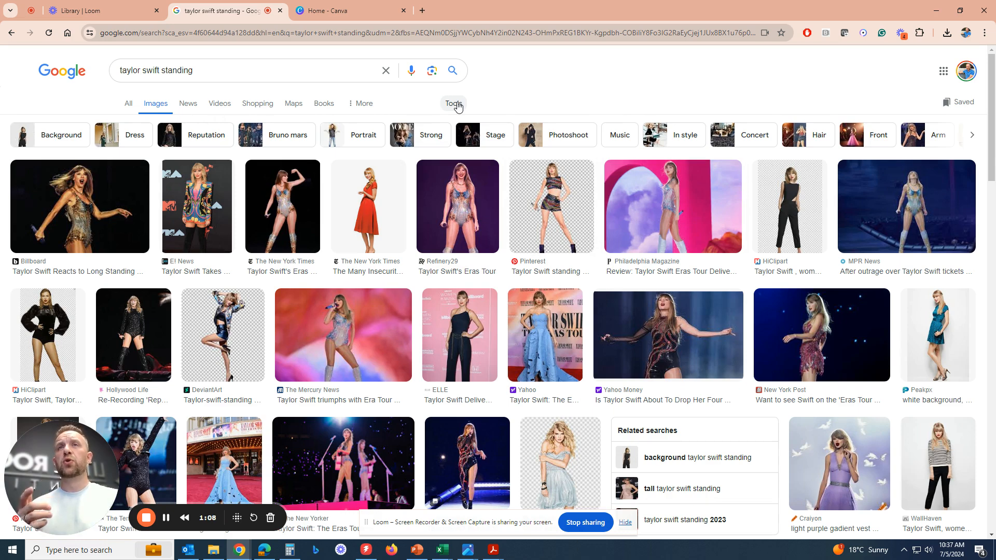
click(455, 104)
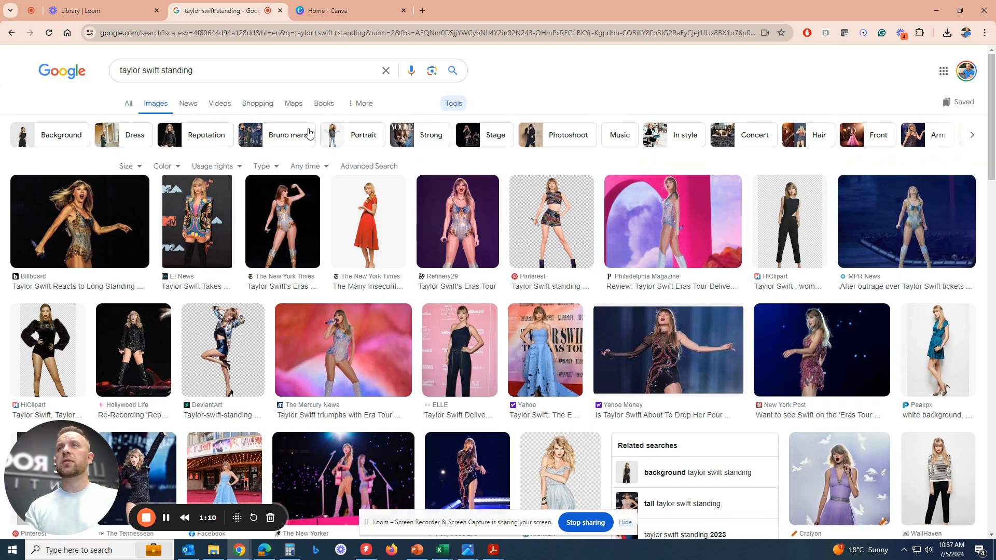
click(138, 168)
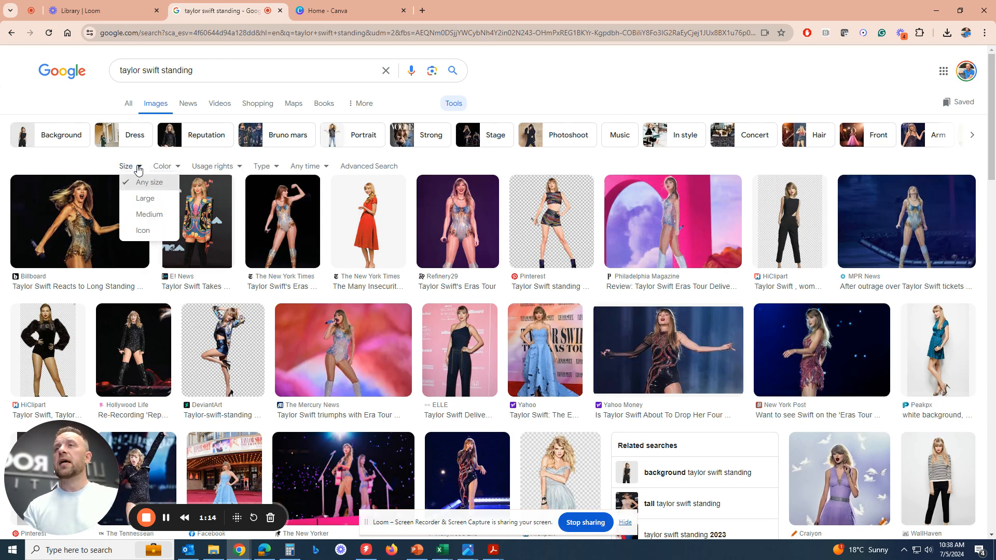
click(149, 203)
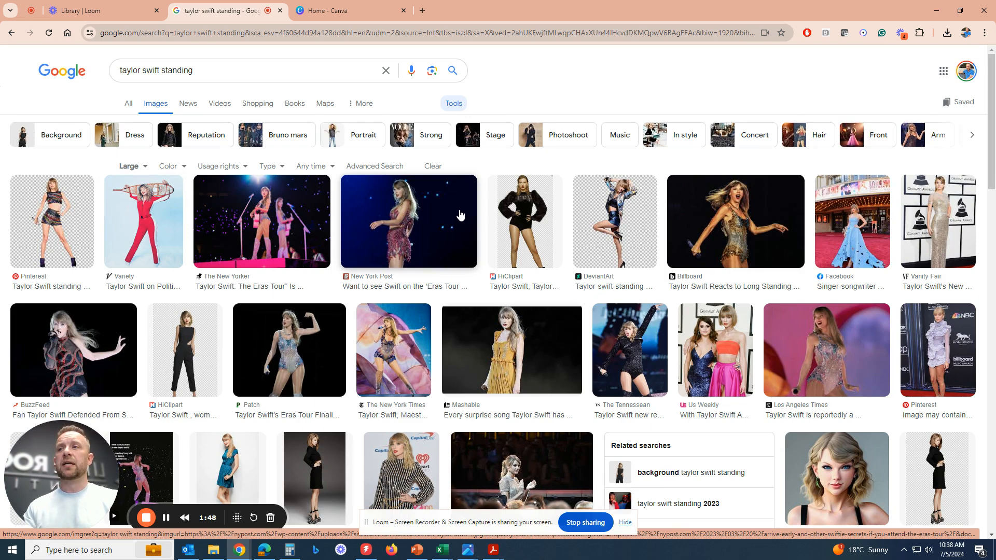
Save the standing Taylor Swift picture from Pinterest as a PNG image in the Downloads folder.
click(68, 235)
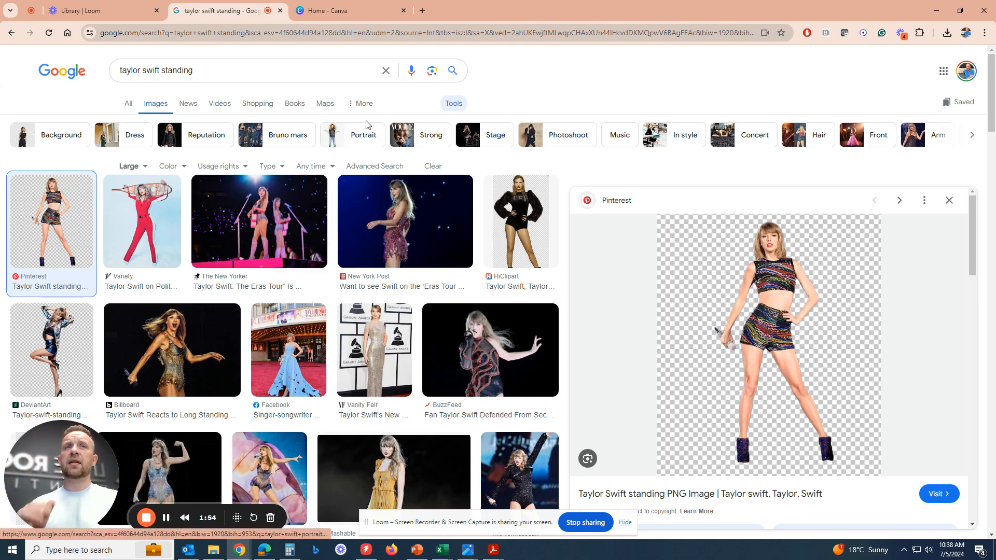
right_click(756, 325)
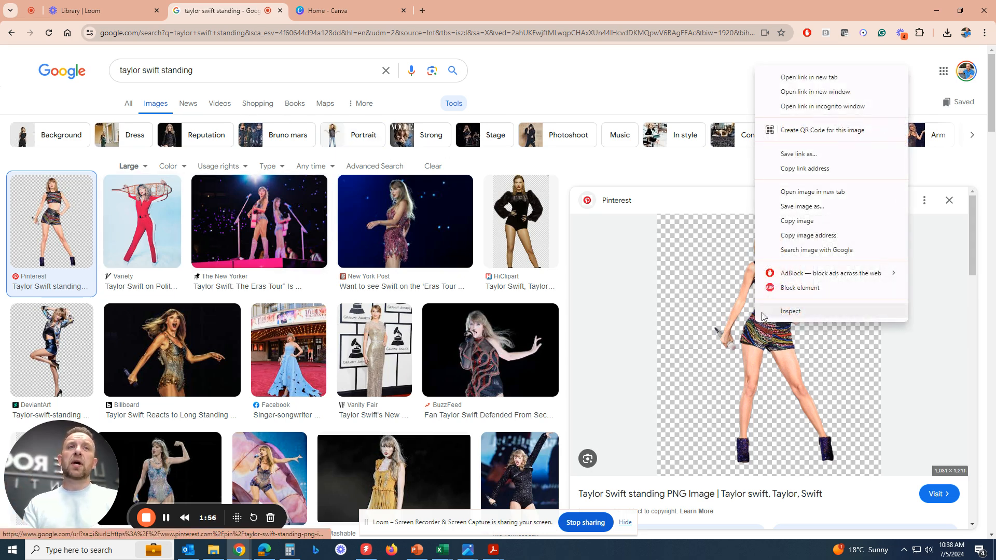
click(808, 206)
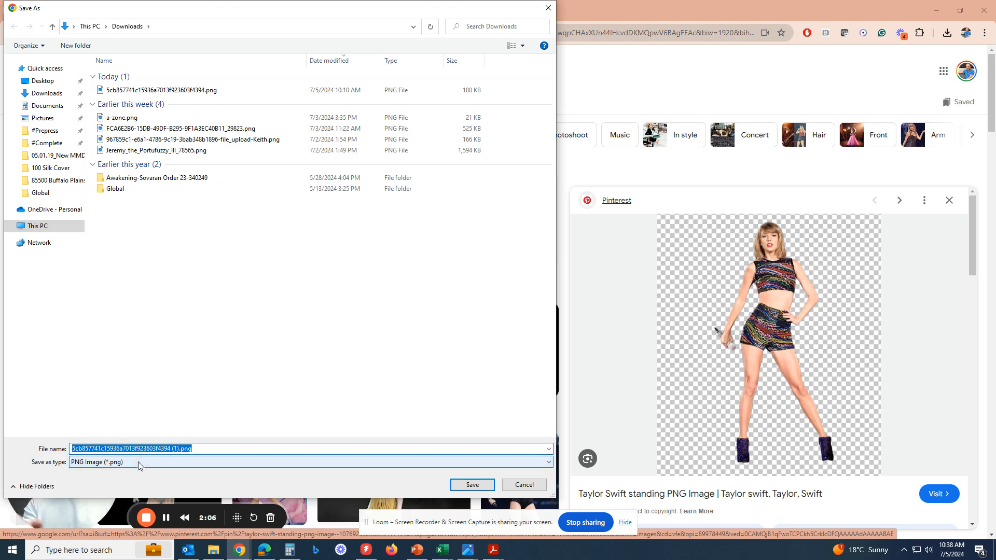
click(40, 92)
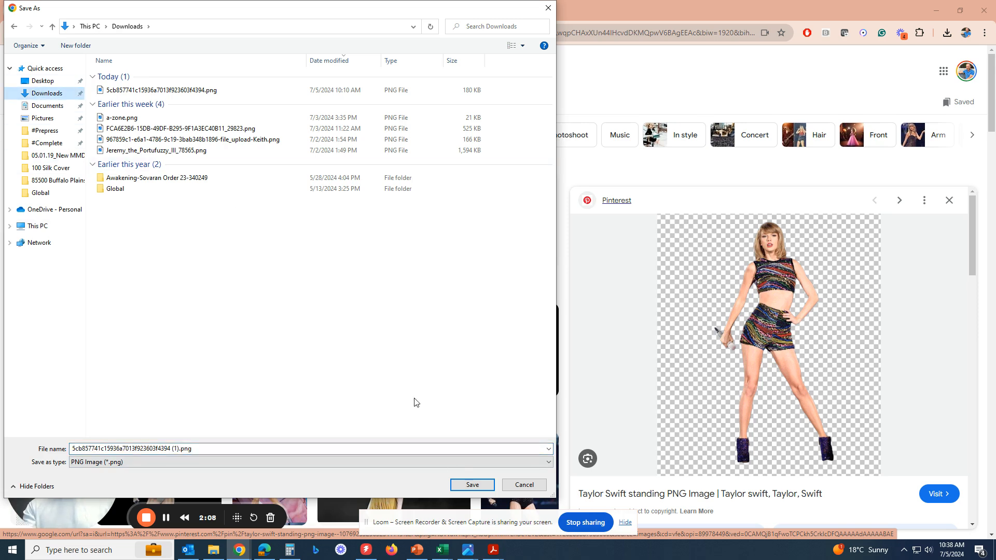
click(472, 485)
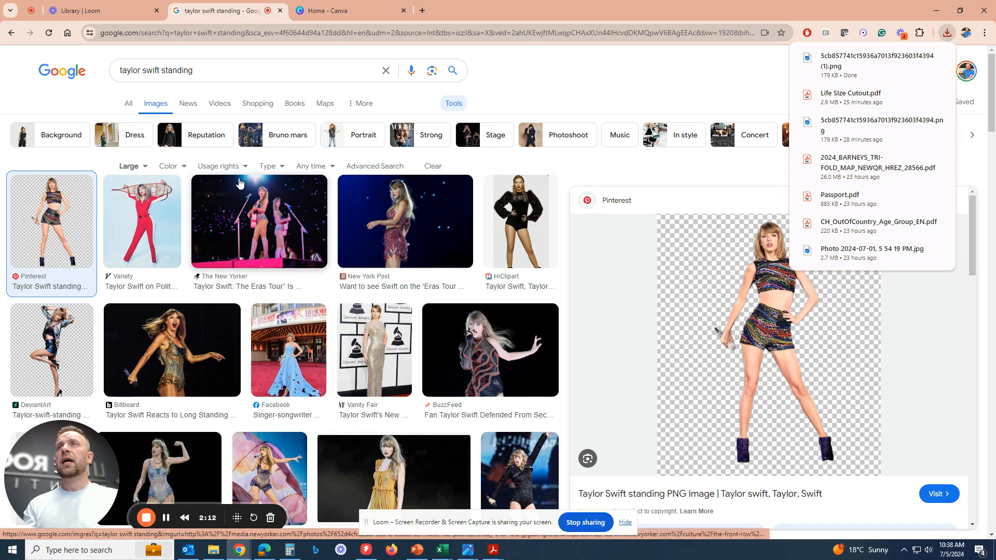
Search for "life size cutouts little rock printing" in a new browser tab and open the Life Size Cutouts product page.
click(319, 14)
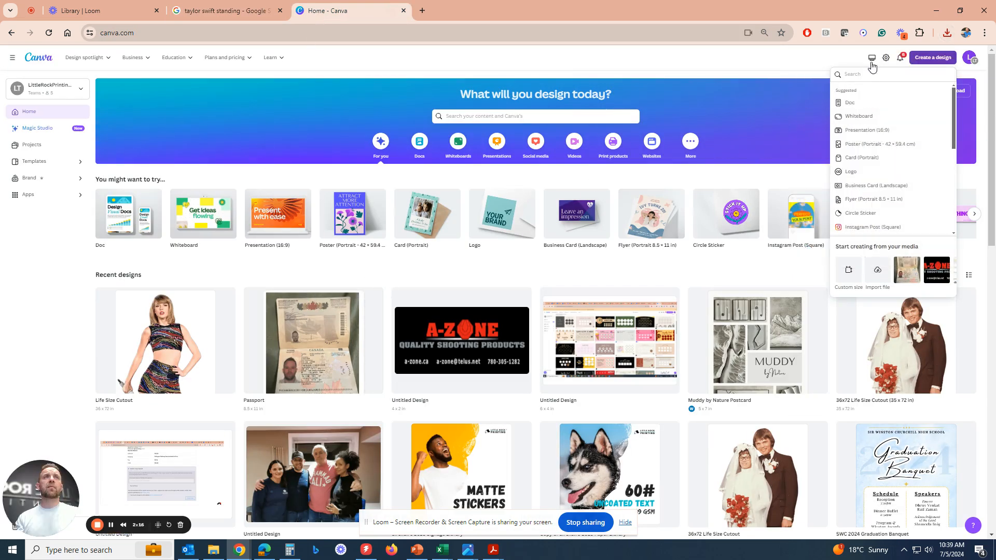
click(789, 58)
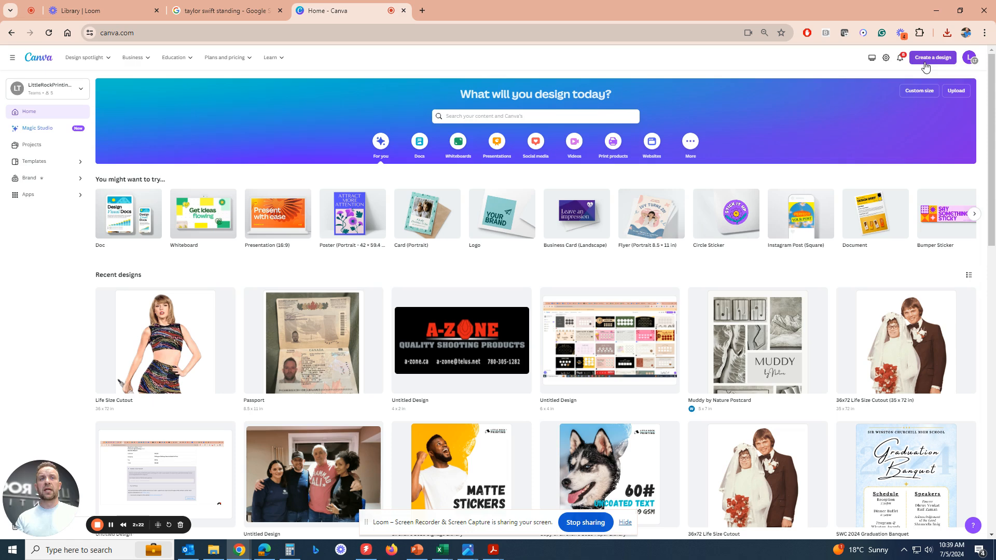
click(426, 13)
text(life )
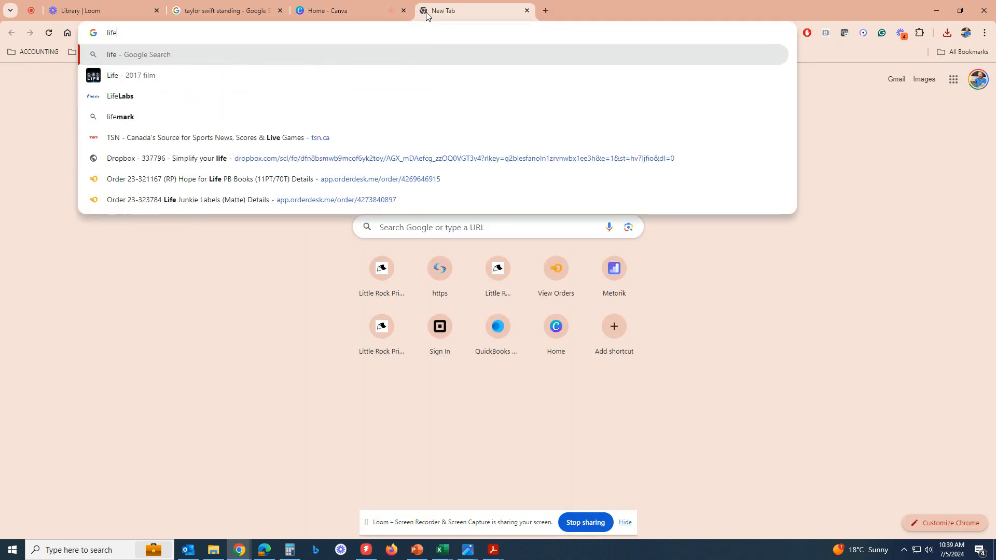
text(size cutout)
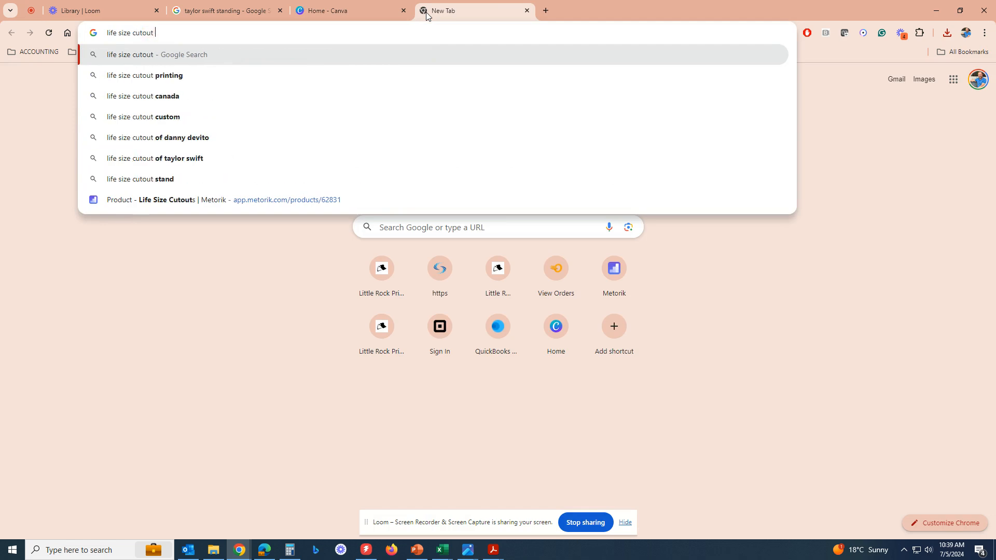
text(s little rock)
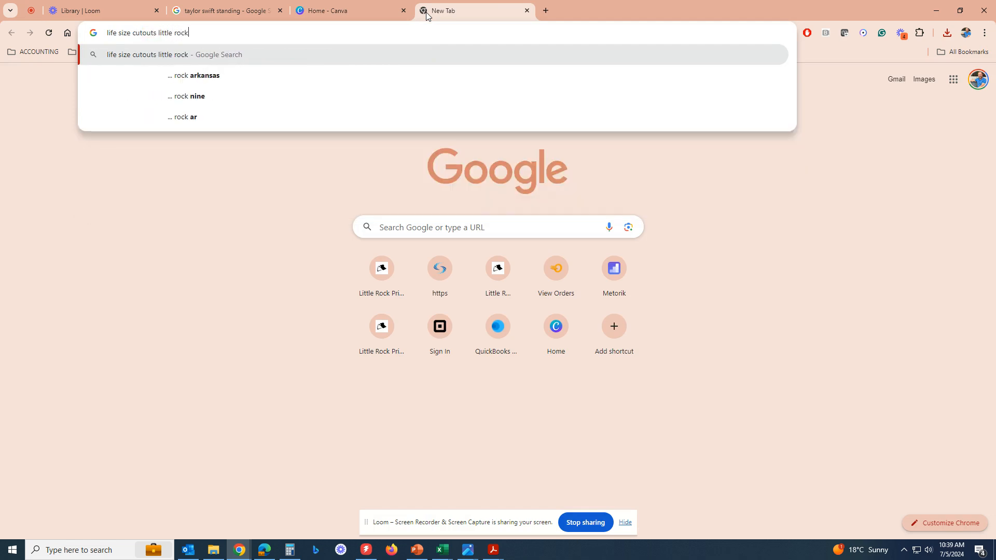
text( printing)
key(Return)
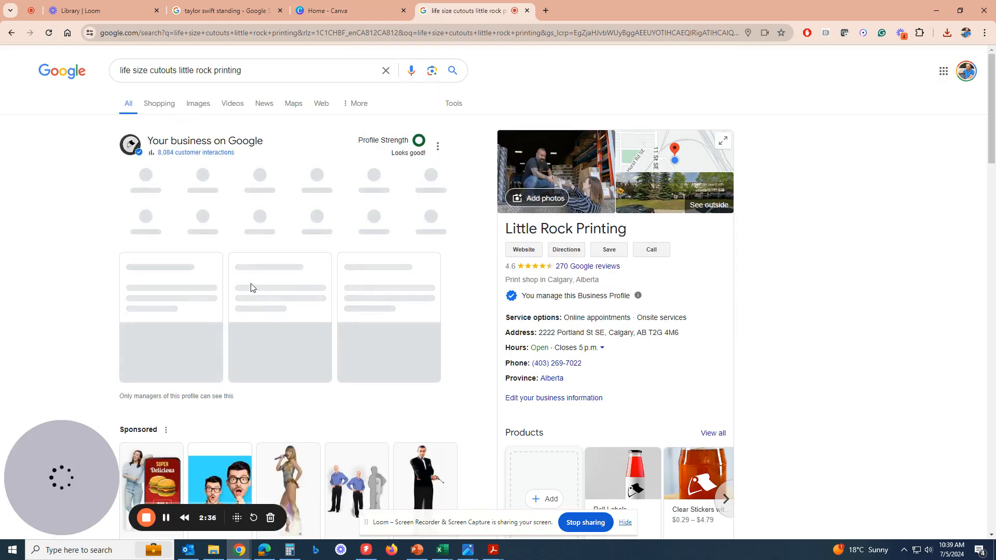
scroll(251, 287, down, 5)
scroll(285, 303, down, 3)
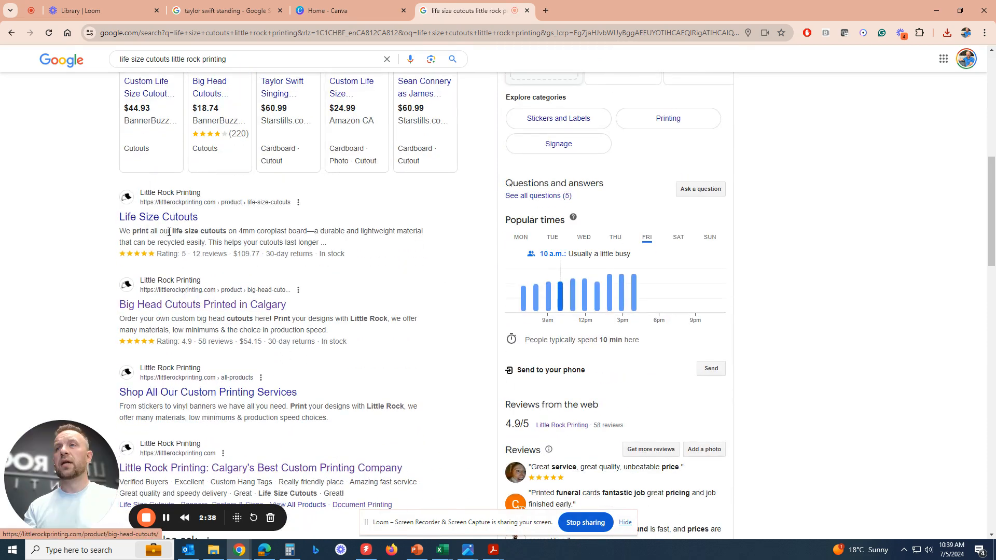
click(177, 226)
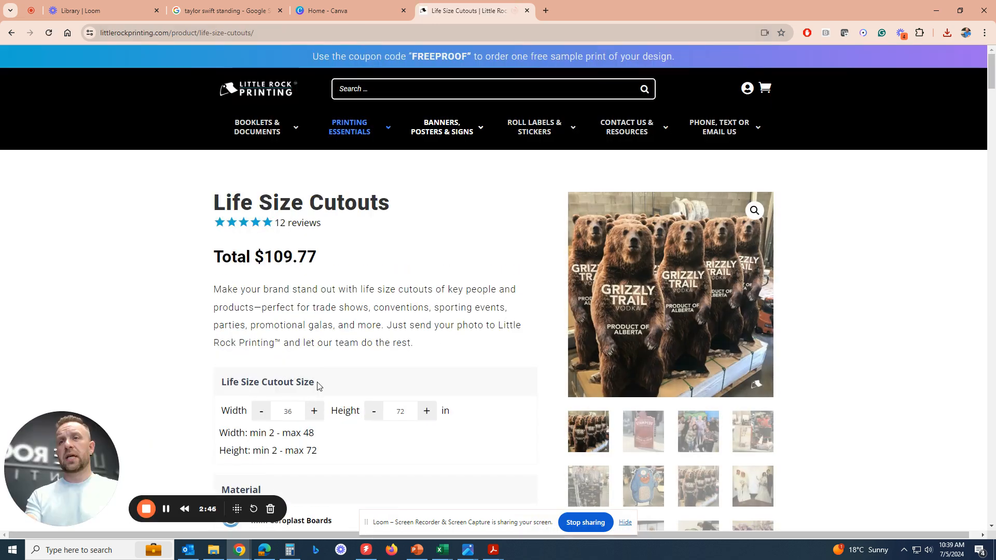
Switch to Canva and start a custom-size design with inches as the unit.
click(335, 11)
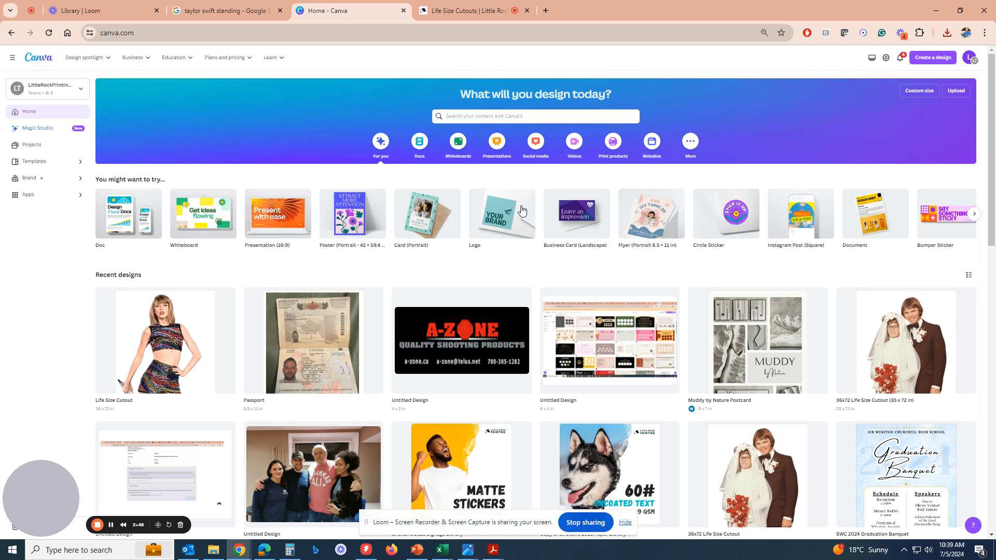
click(919, 94)
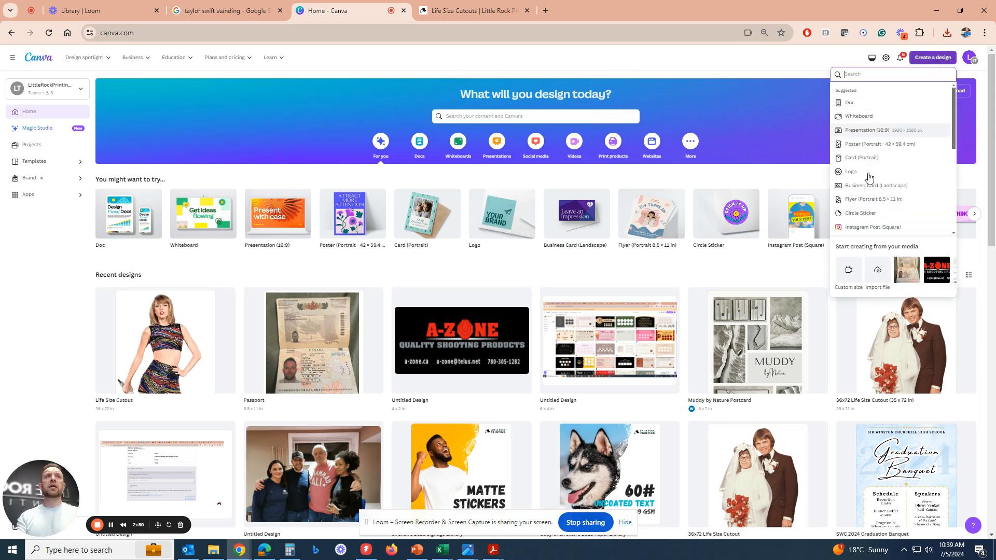
click(852, 270)
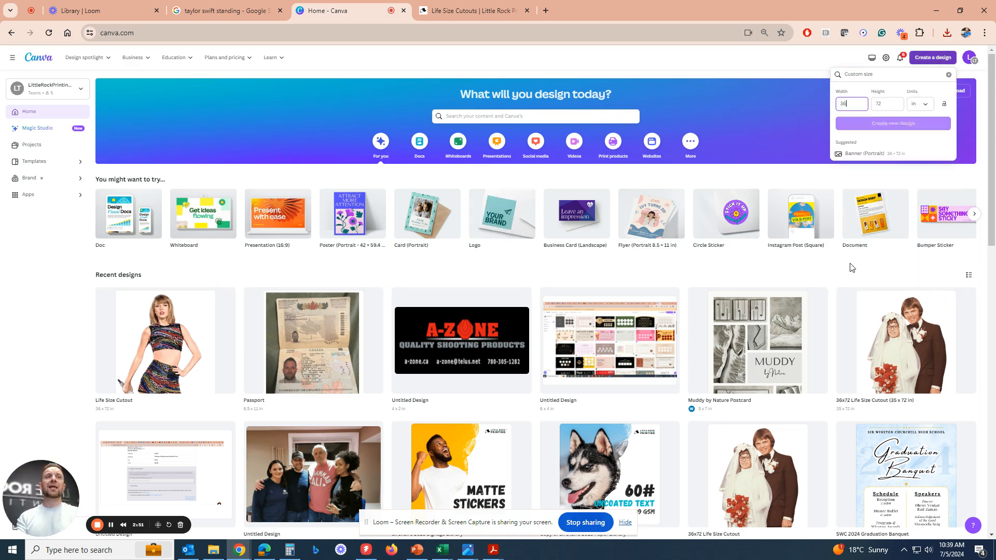
click(920, 104)
click(920, 125)
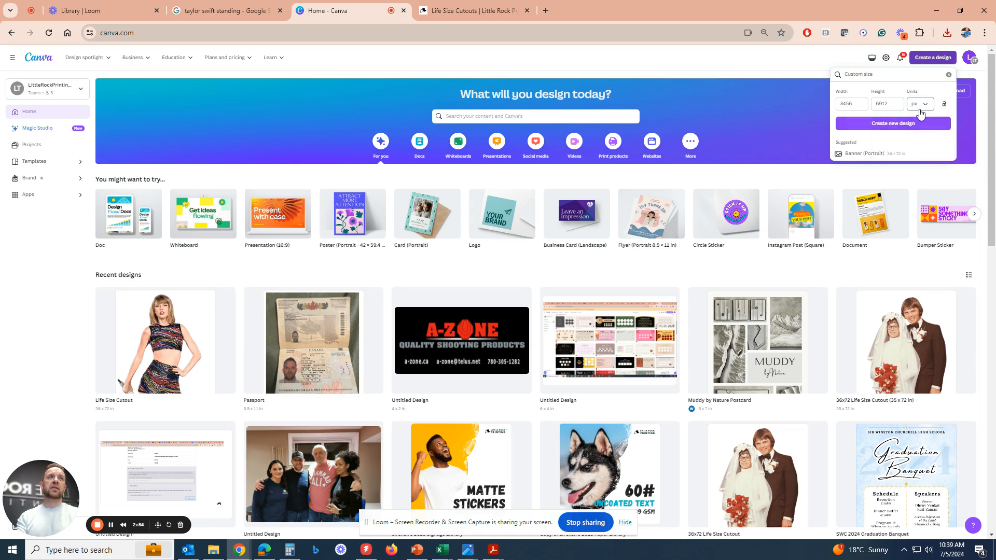
click(921, 106)
click(919, 138)
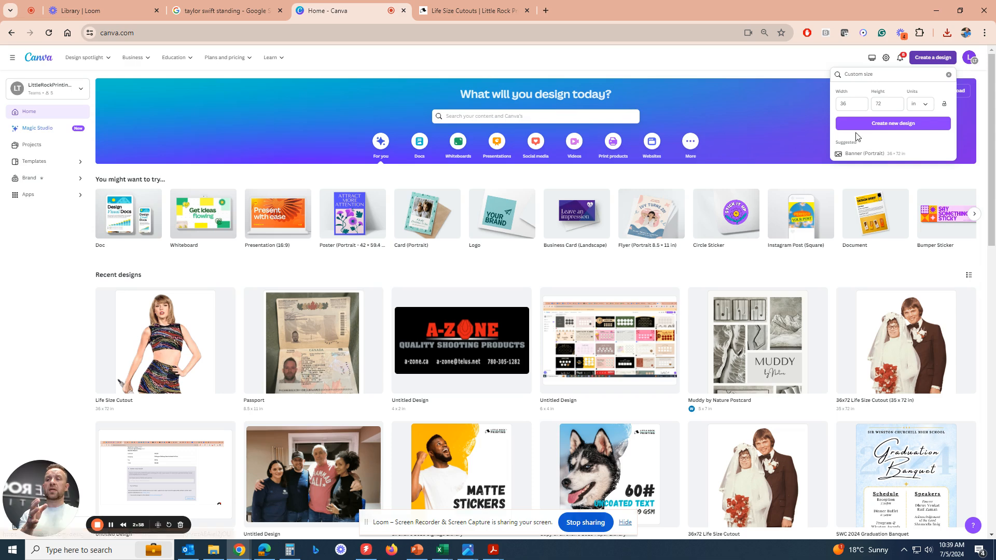
Set the custom design to 36 in wide by 72 in high and create it.
text(36)
key(Tab)
text(7)
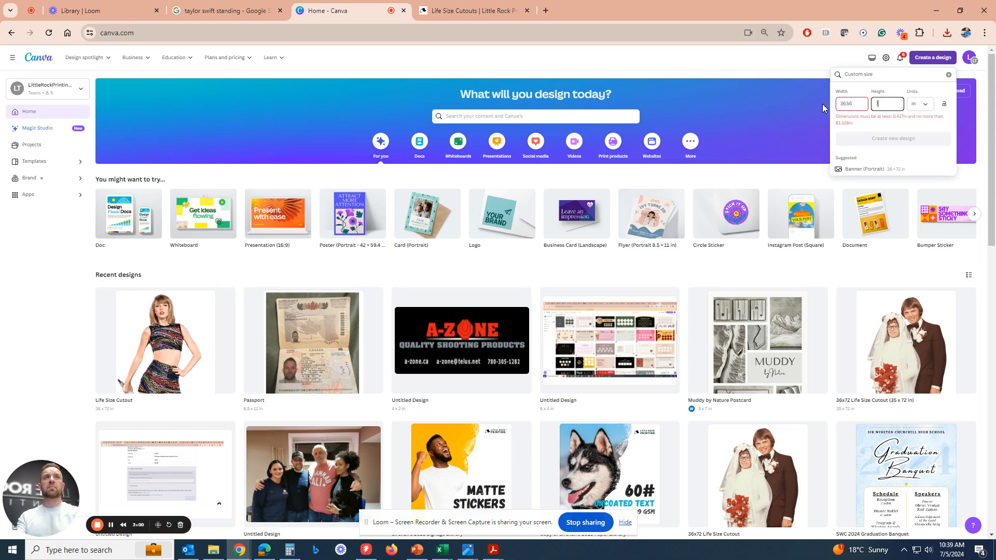
key(shift+Tab)
text(36)
key(Tab)
text(72)
click(916, 130)
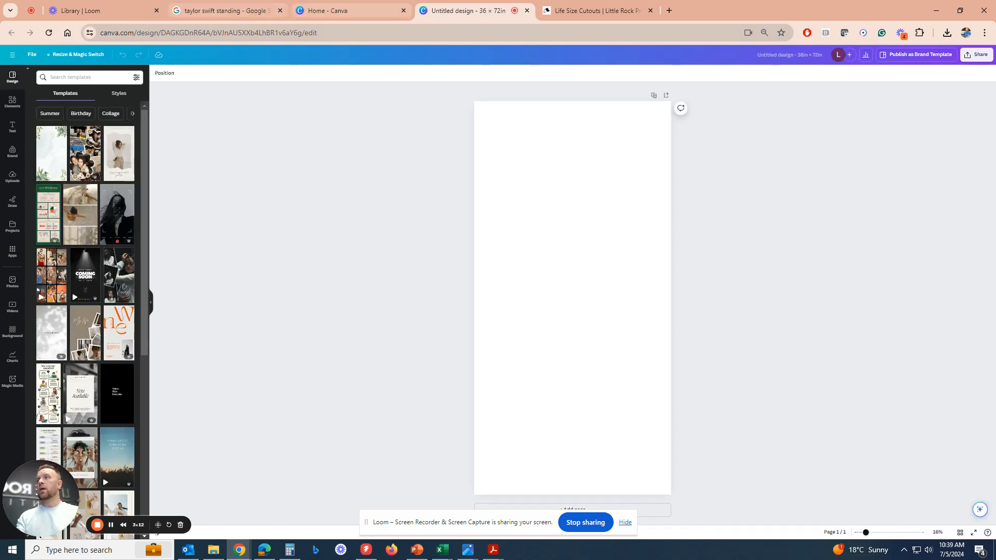
Place the uploaded standing Taylor Swift image on the page and enlarge it to span slightly more than the page width.
click(19, 181)
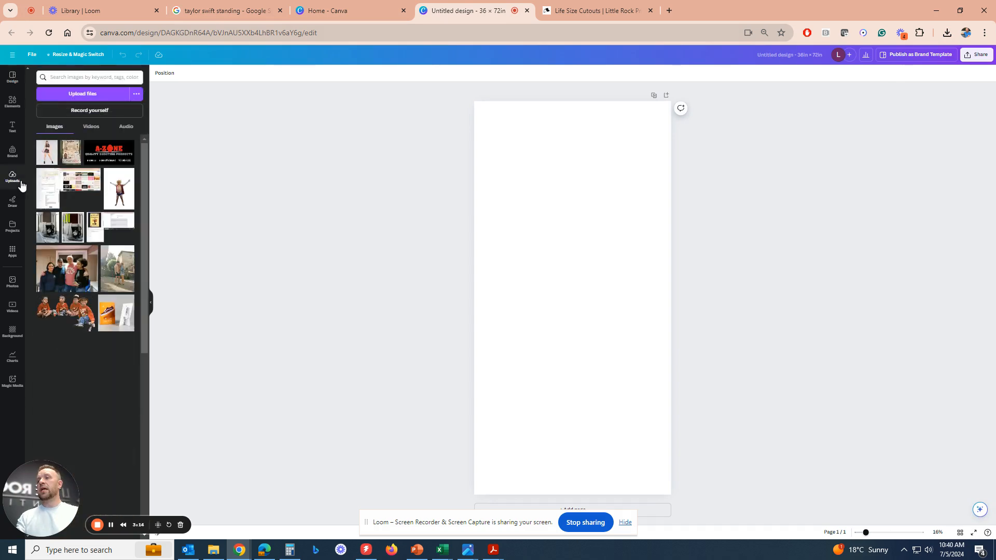
click(75, 98)
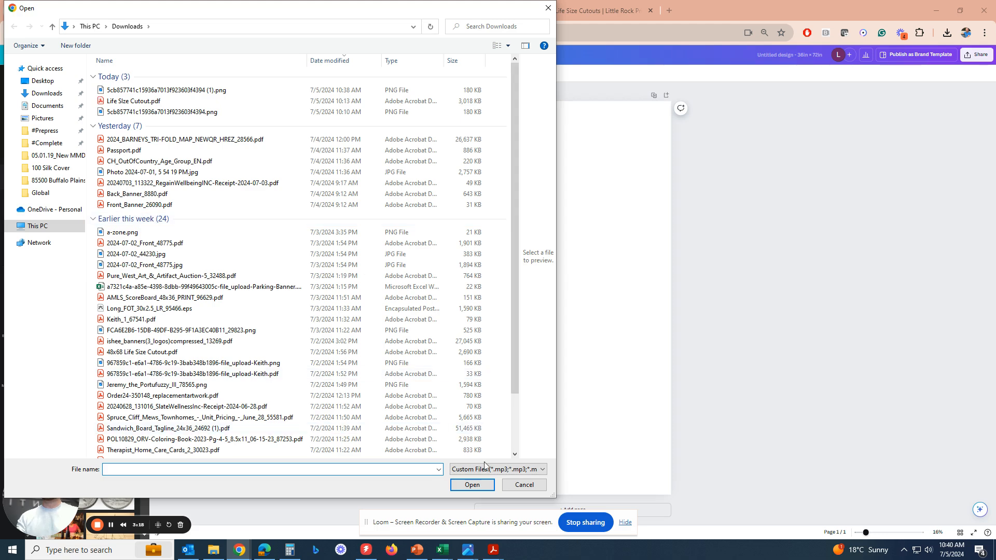
click(526, 486)
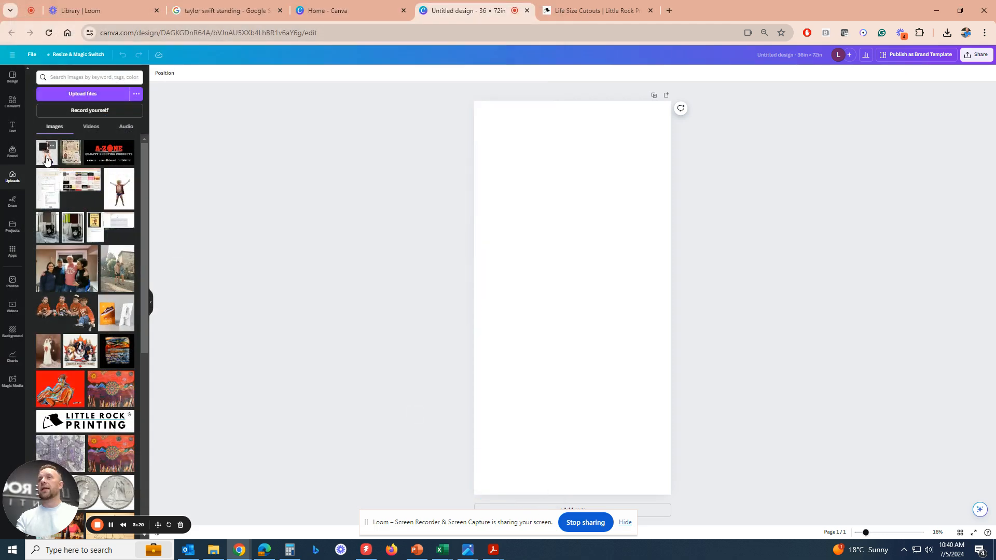
click(46, 152)
drag(565, 308, 527, 212)
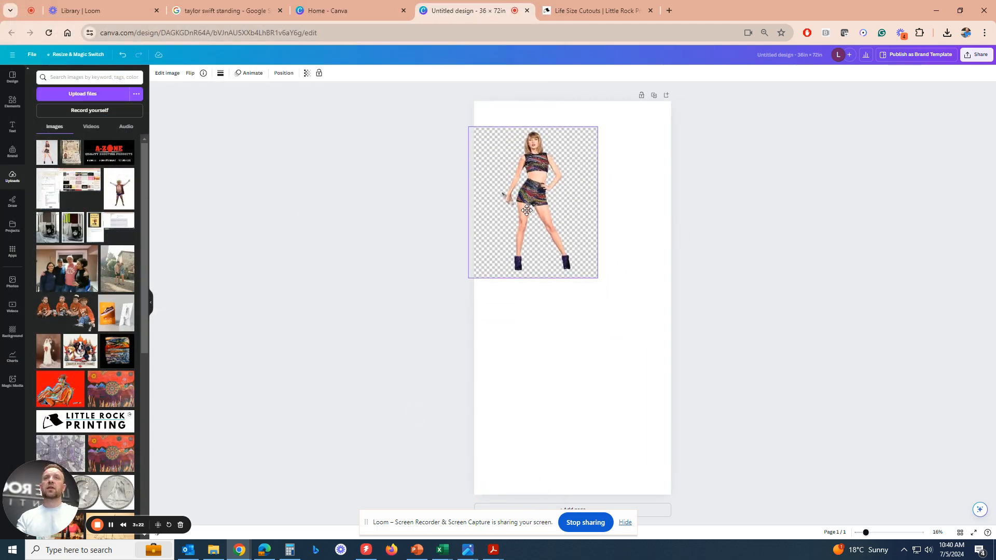
drag(595, 277, 684, 393)
drag(598, 306, 590, 314)
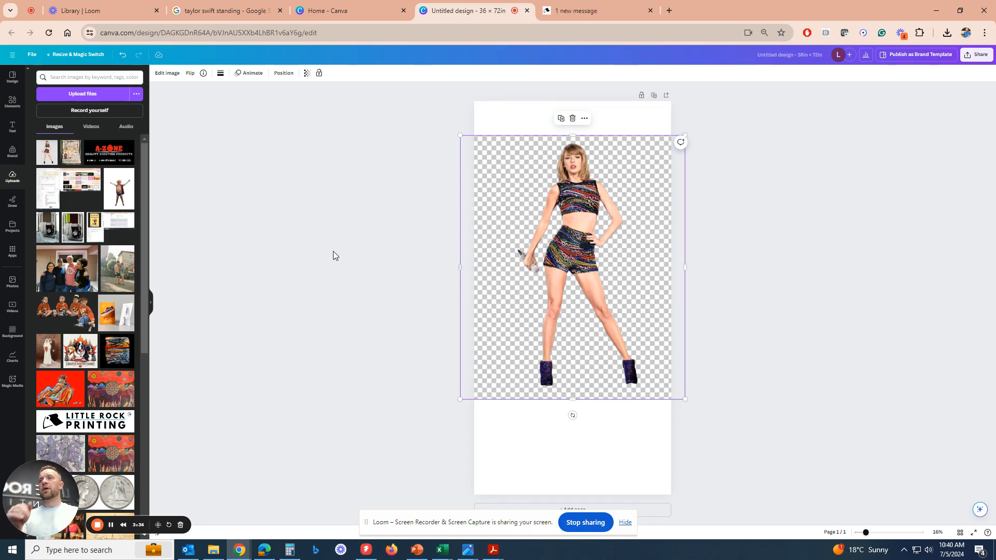
Remove the image's background and shrink the image so that it fits within the page width.
click(169, 76)
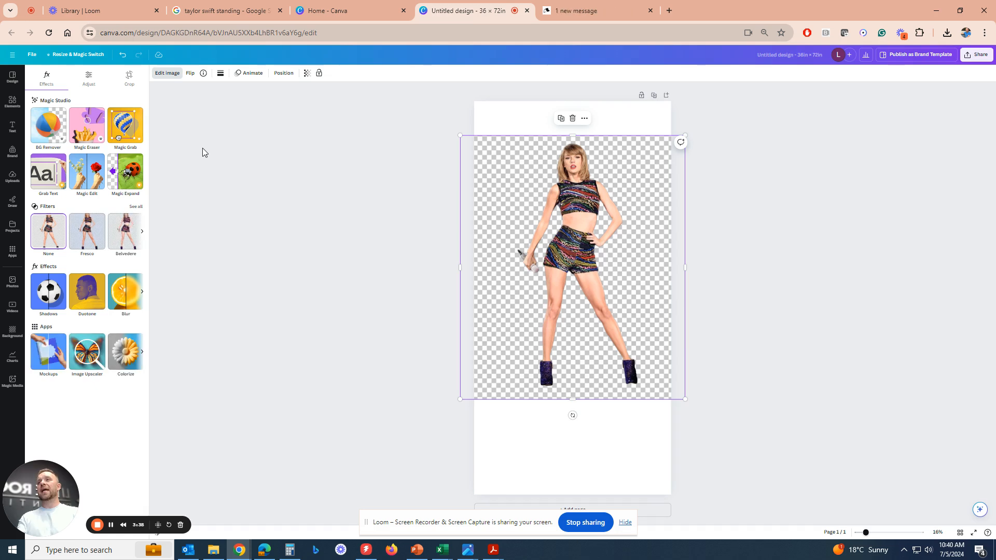
click(52, 146)
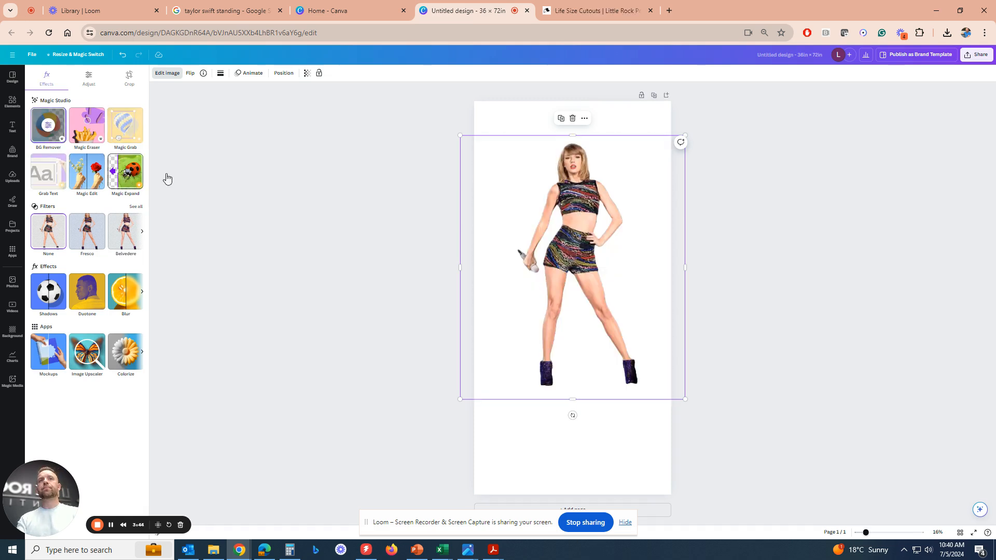
mouse_move(609, 387)
mouse_down()
mouse_move(590, 387)
mouse_move(612, 395)
mouse_up()
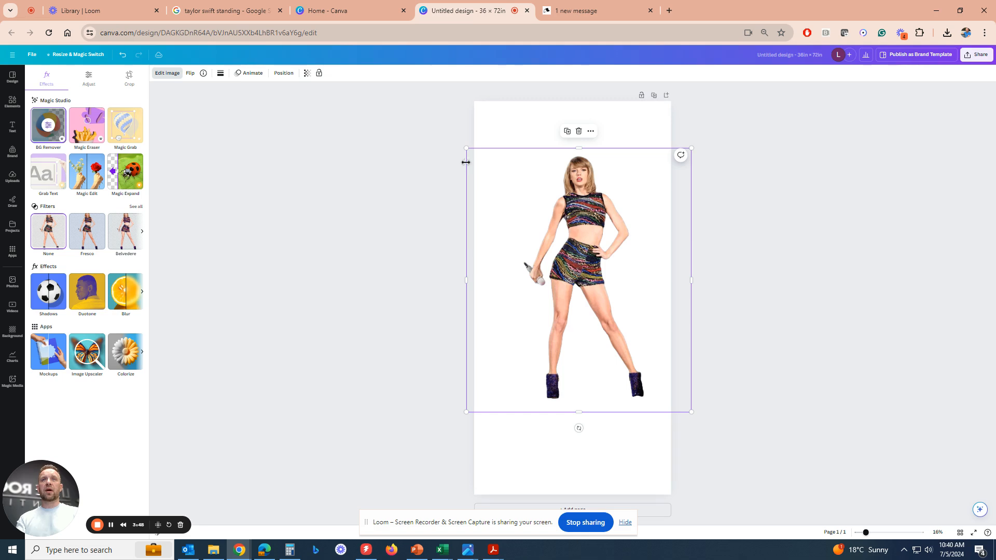
drag(467, 148, 492, 178)
drag(558, 237, 539, 229)
drag(473, 172, 482, 183)
drag(546, 235, 538, 234)
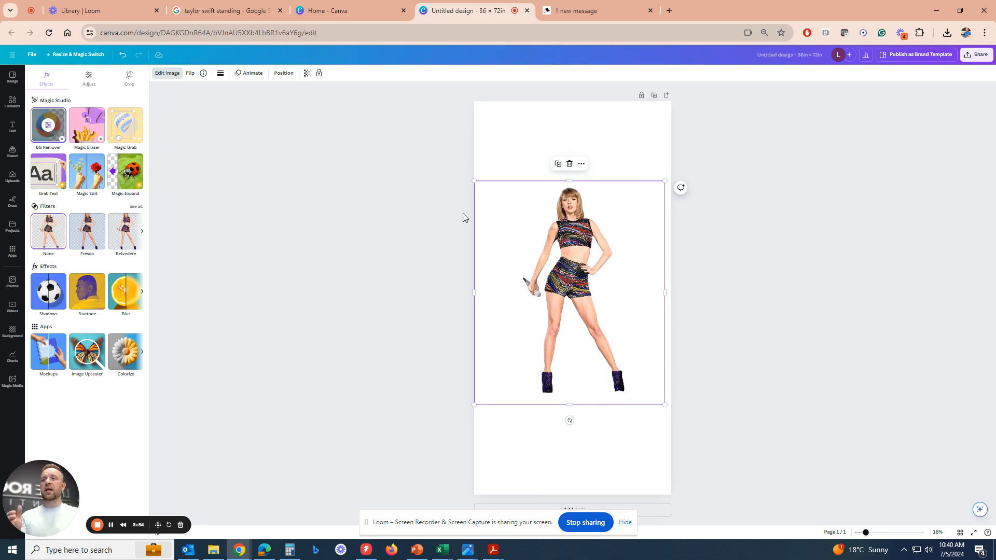
Crop the empty margins beside and below the figure with a freeform crop.
click(128, 79)
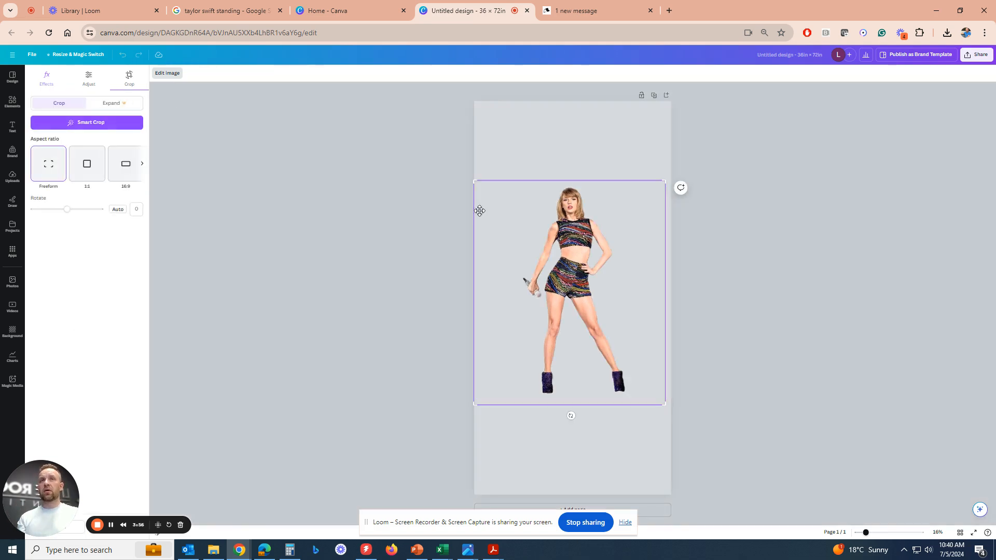
drag(474, 183, 517, 180)
drag(663, 404, 631, 397)
click(727, 387)
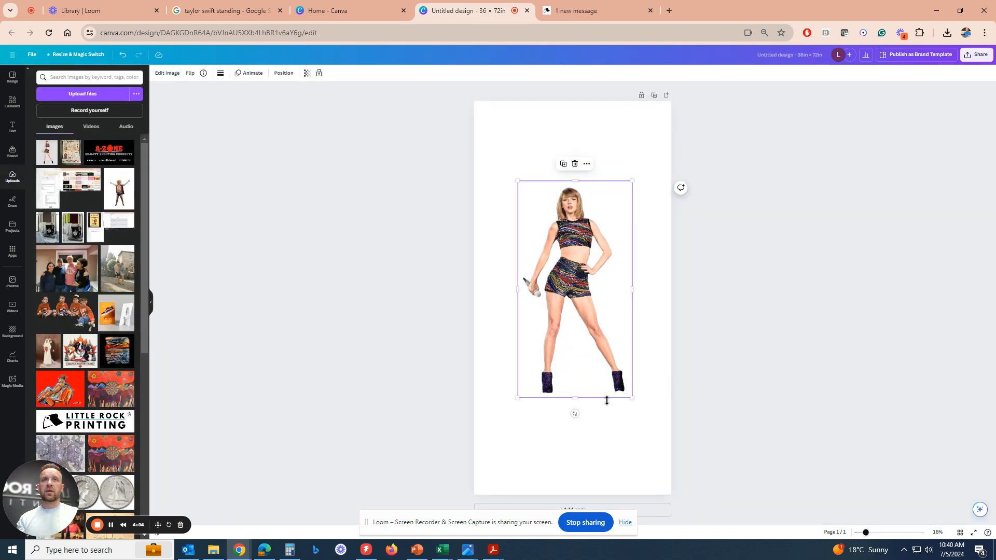
Enlarge the cropped figure to fill the page height and center it horizontally on the page.
drag(595, 356, 550, 273)
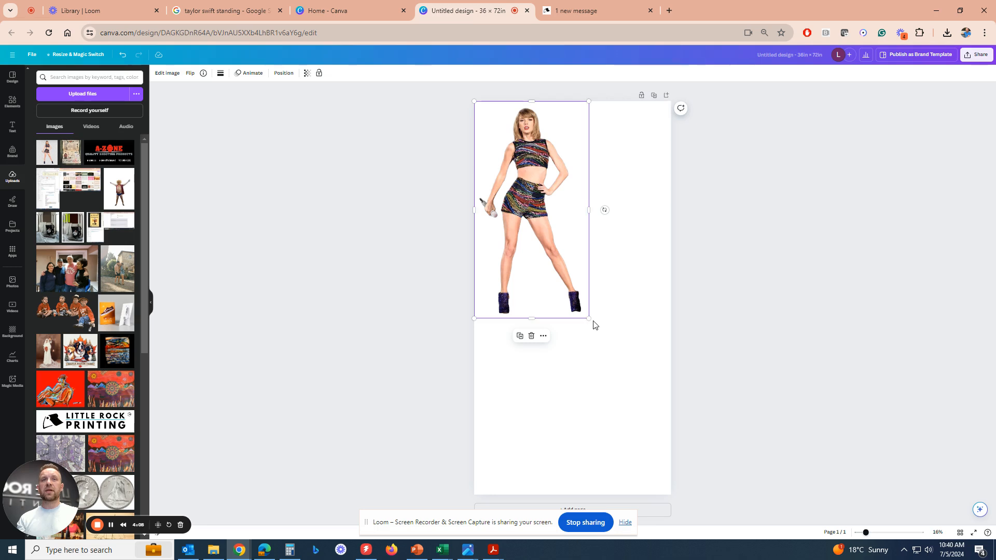
drag(589, 322, 694, 463)
drag(622, 437, 624, 458)
drag(473, 122, 464, 104)
drag(522, 195, 526, 196)
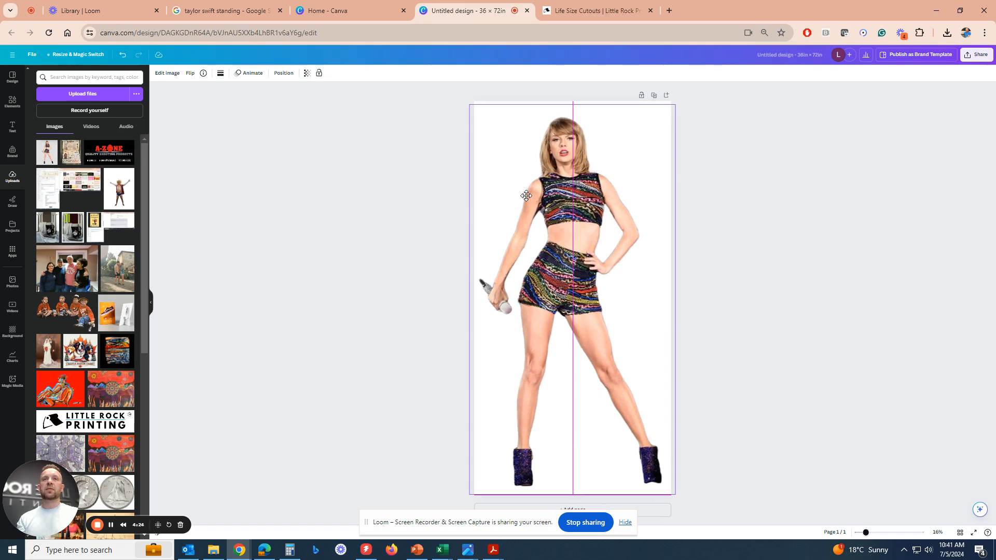
click(694, 316)
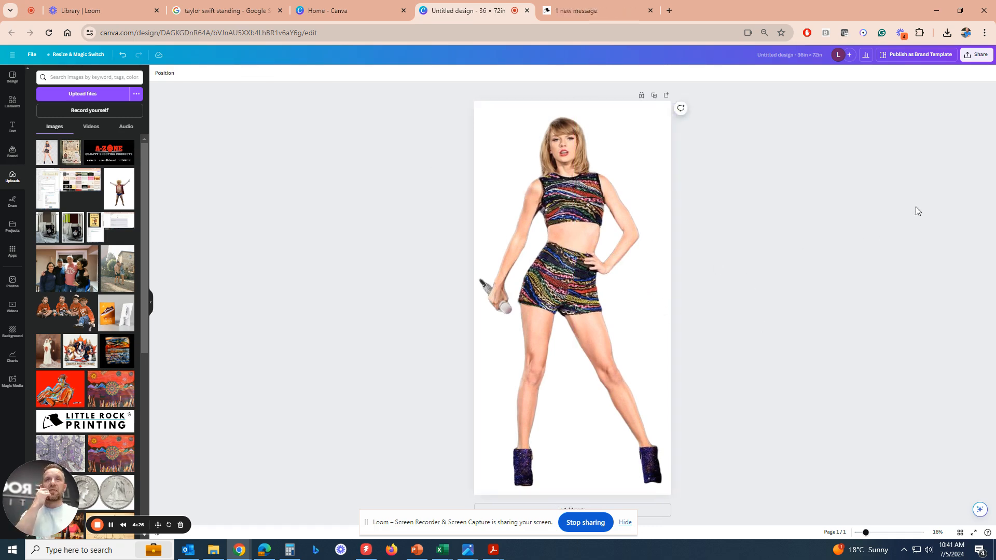
Name the design "Taylor Swift 36x72".
click(826, 53)
text(Taylor Swift)
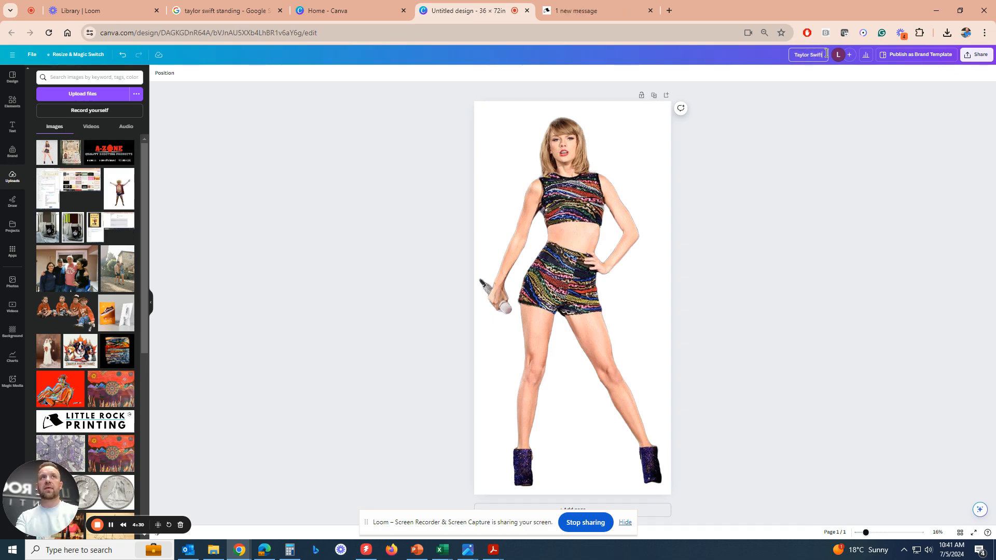
text( 36x72)
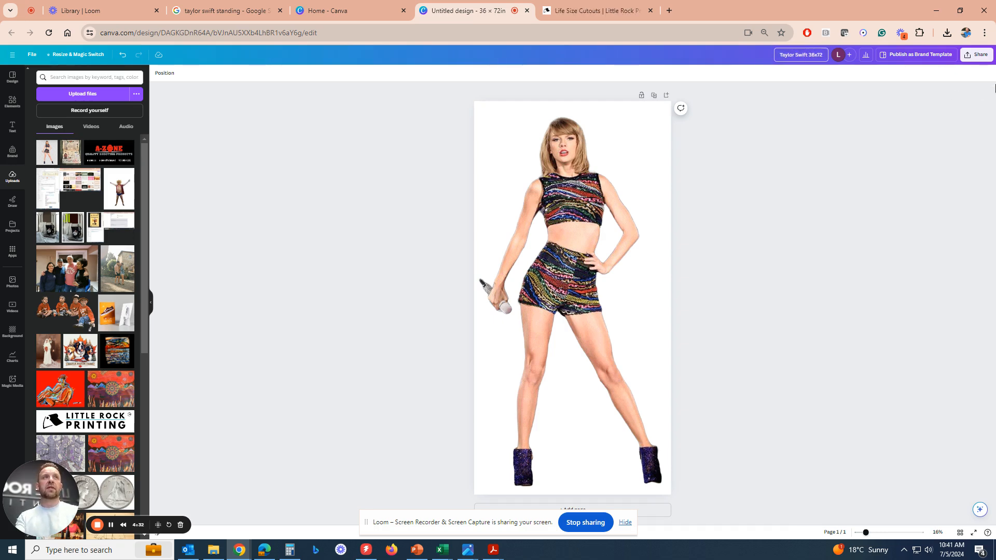
Download the design as a PDF Print file with the CMYK color profile.
click(979, 58)
click(929, 229)
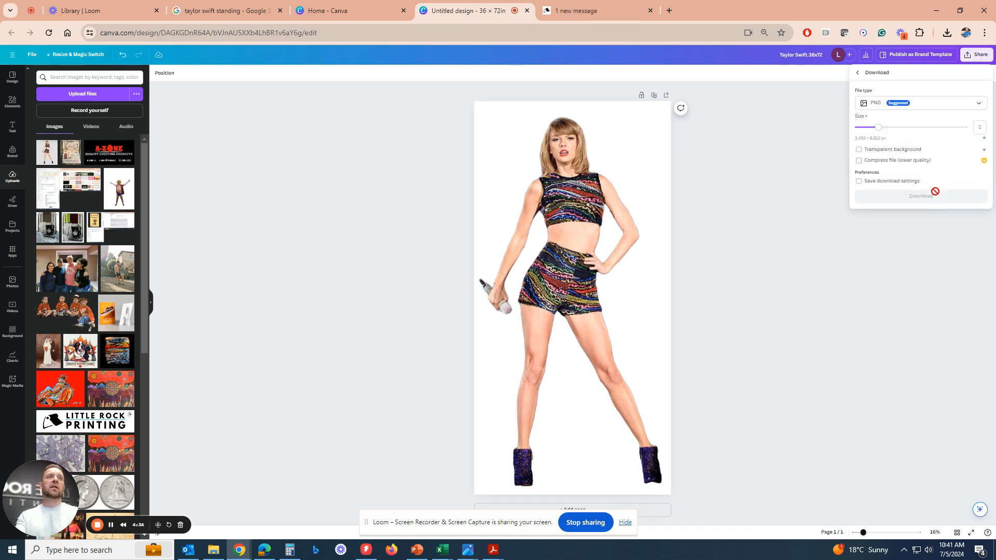
click(909, 105)
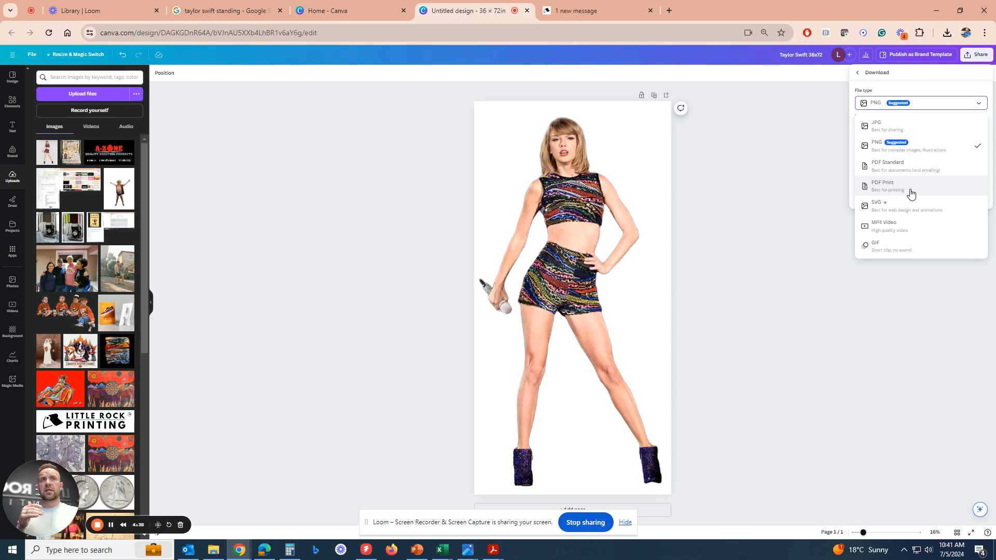
click(912, 190)
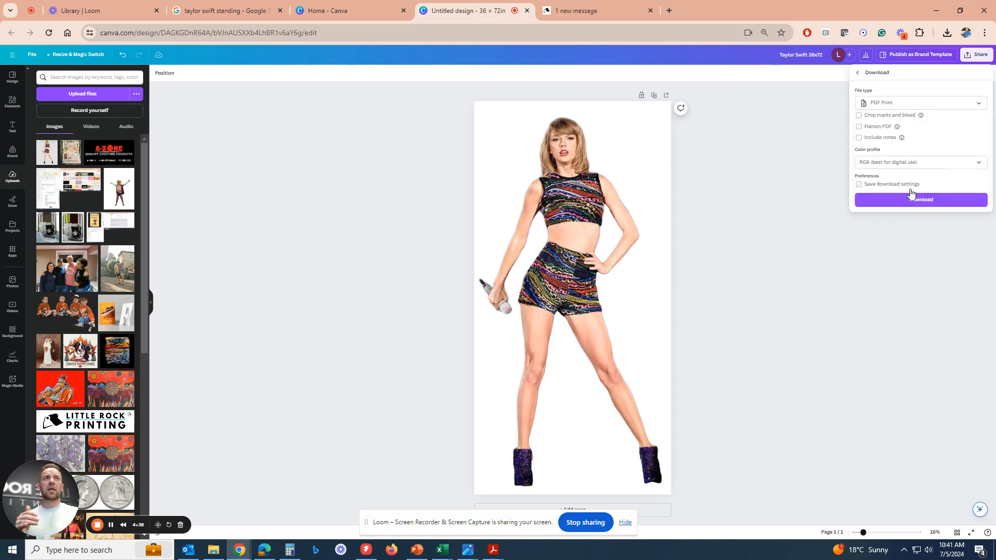
click(906, 162)
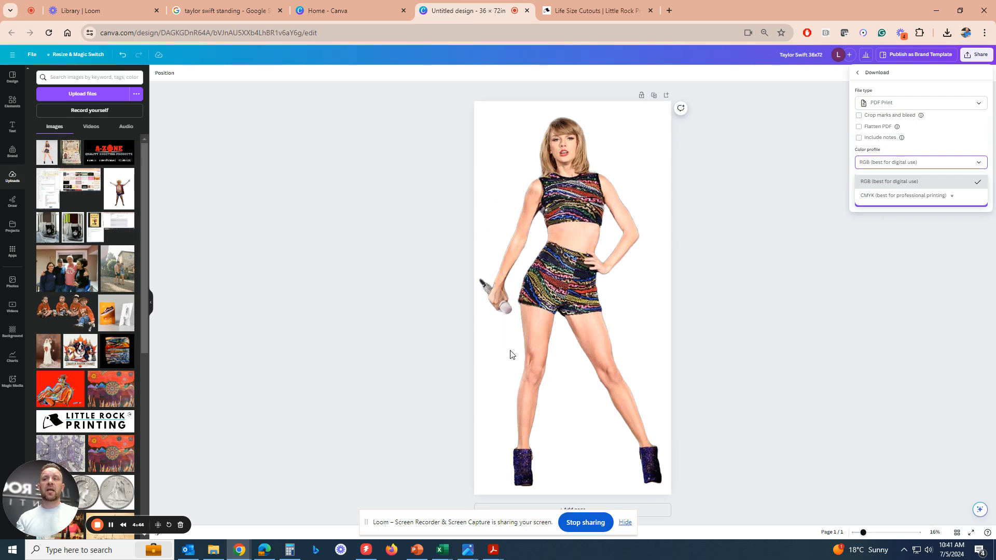
click(899, 196)
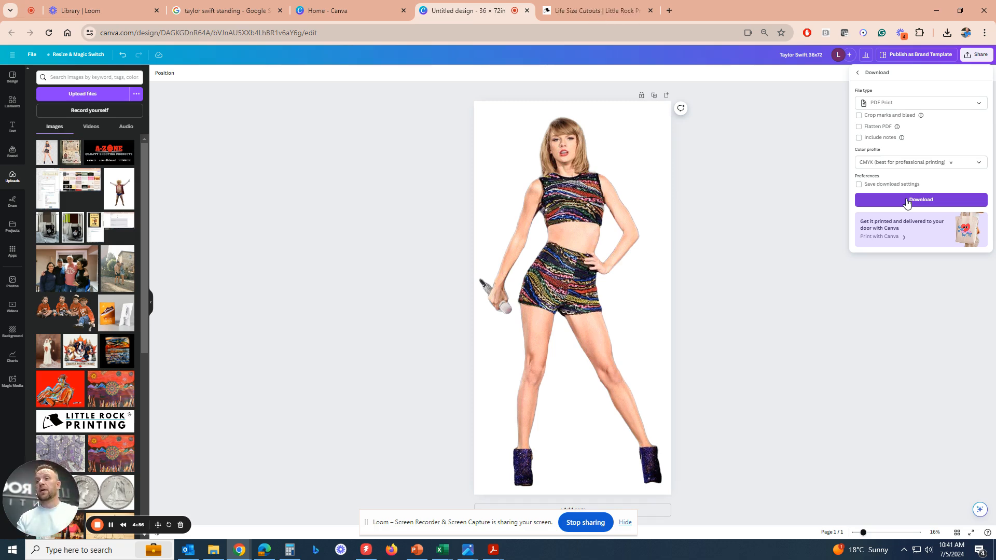
click(933, 206)
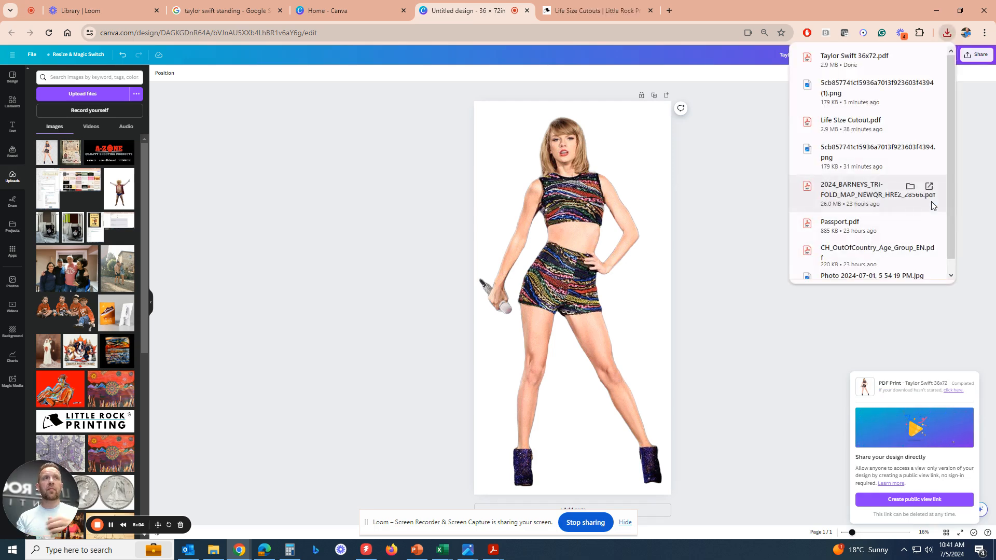
Open Taylor Swift 36x72.pdf from the Downloads folder to check it, and return to the Canva design.
click(213, 550)
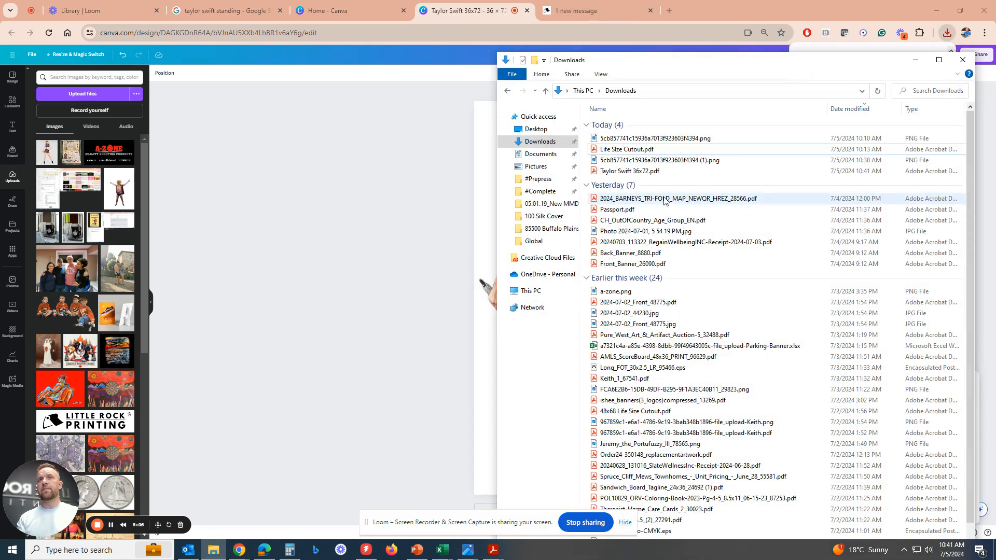
double_click(634, 176)
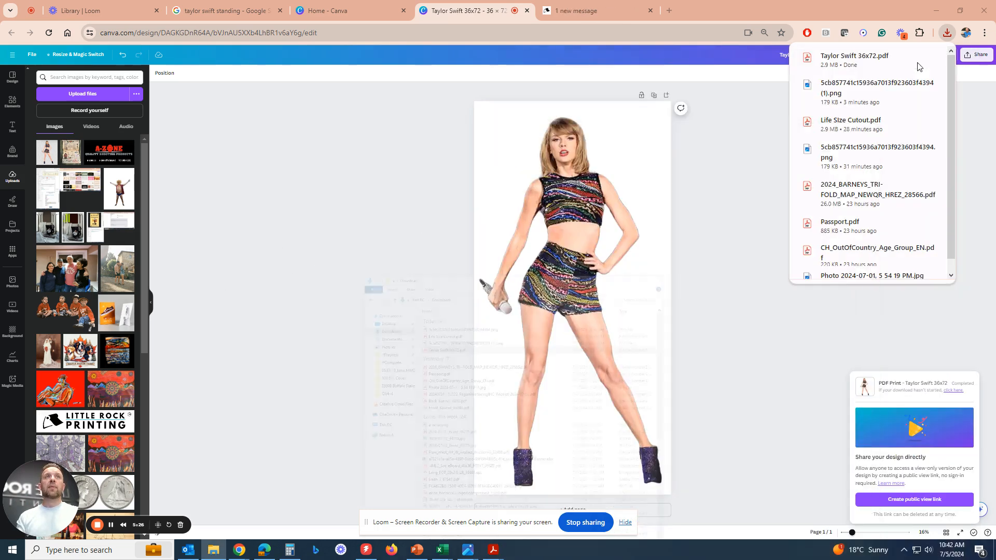
click(963, 60)
click(743, 361)
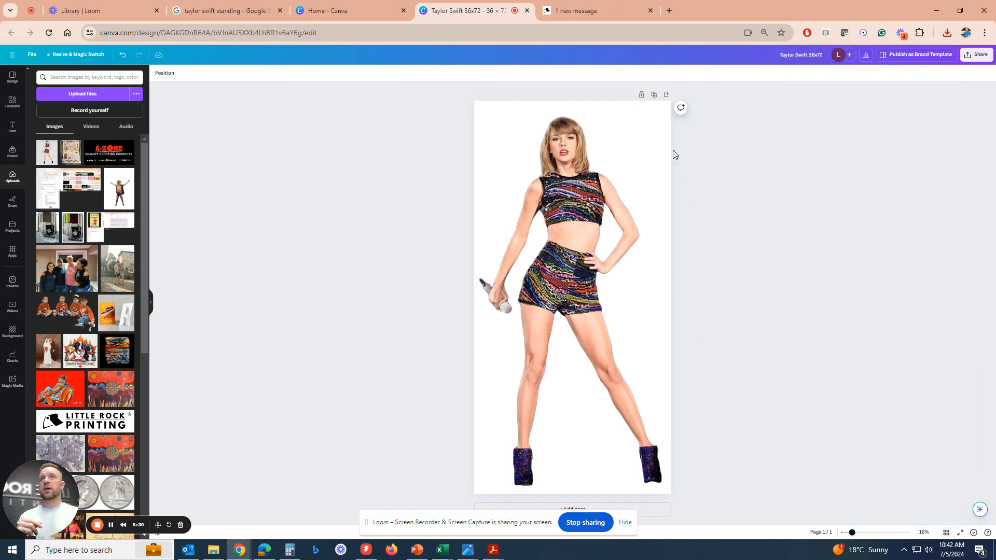
Try a custom design size of 48 in wide by 72 in high from the Canva home page.
click(358, 11)
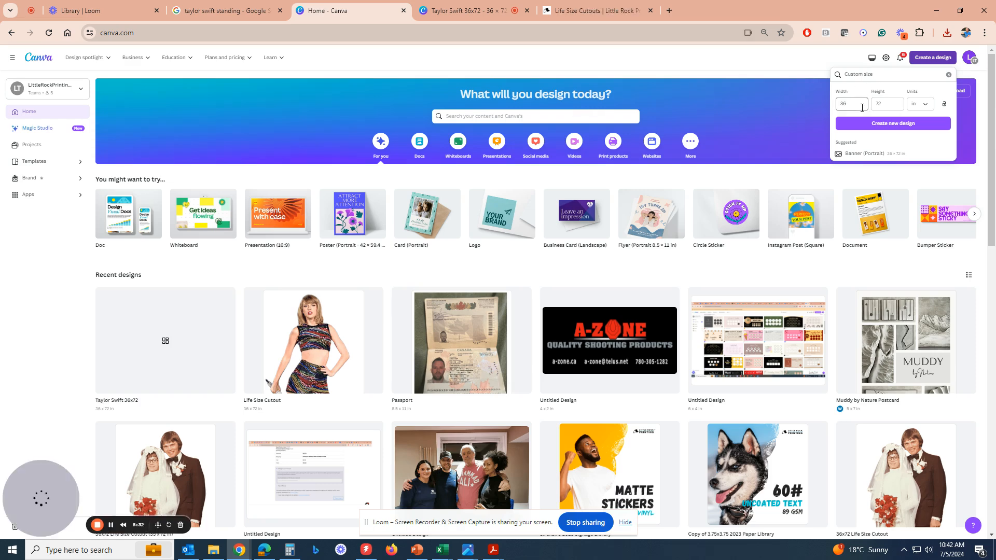
click(855, 104)
key(BackSpace)
key(BackSpace)
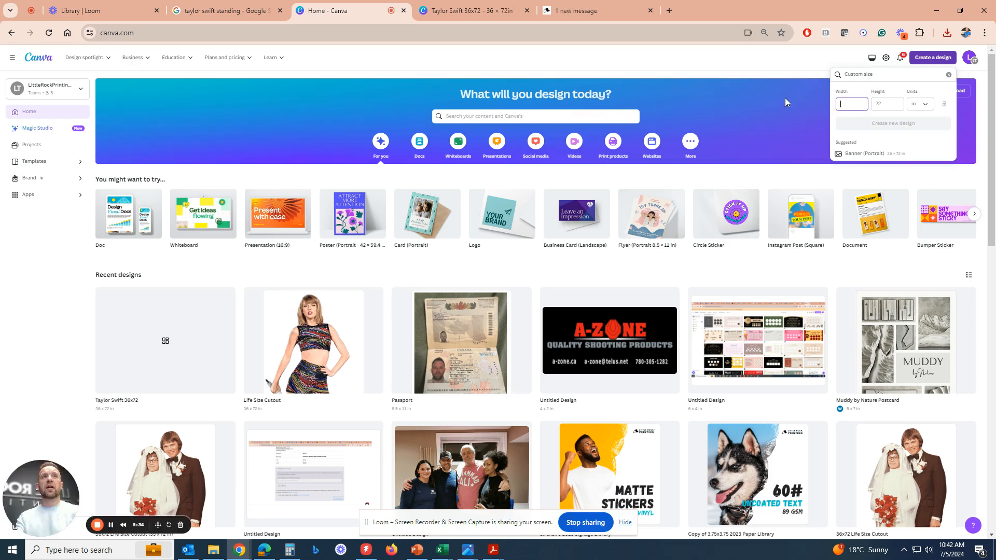
text(48)
key(Tab)
click(883, 107)
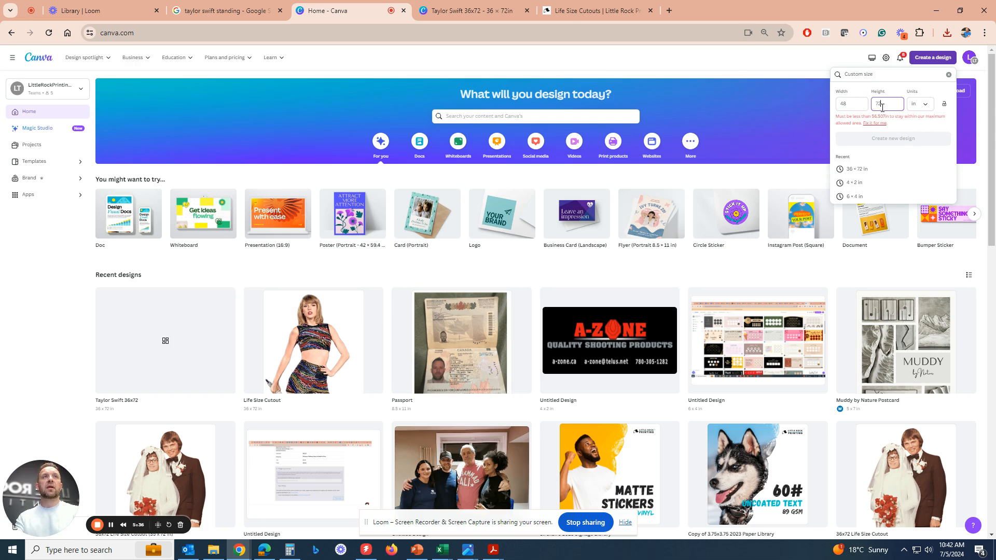
Set the custom design size to 24 in wide by 36 in high and create the design.
click(849, 103)
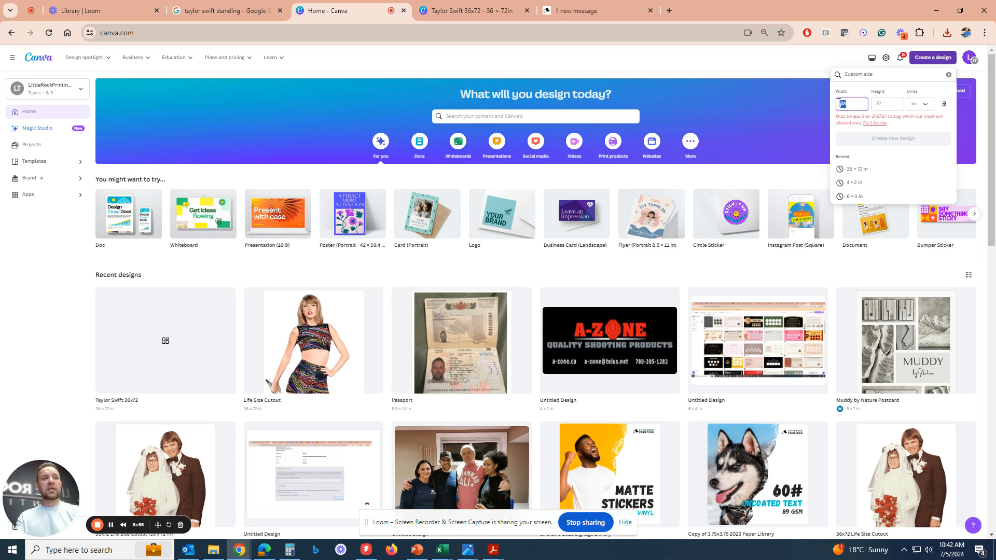
text(24)
key(Tab)
text(36)
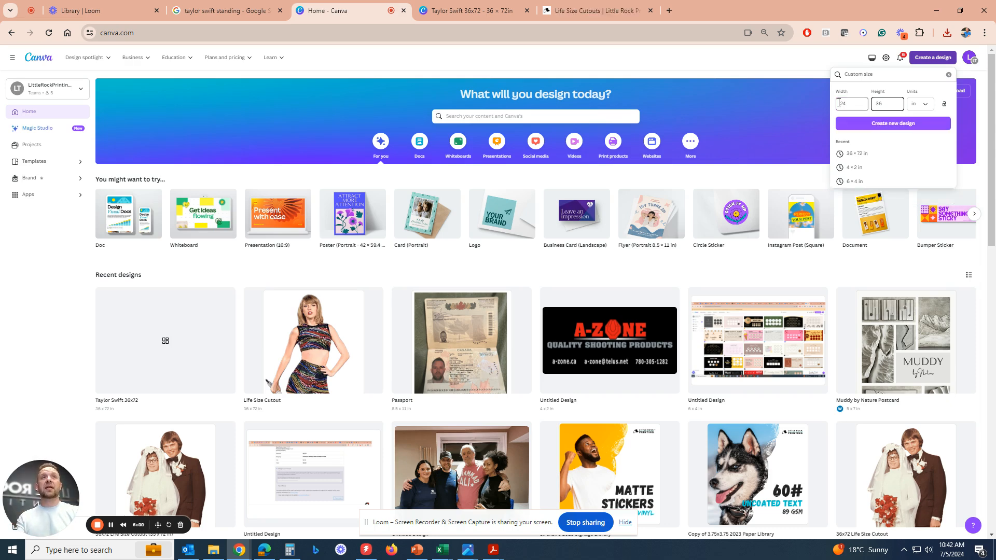
click(868, 123)
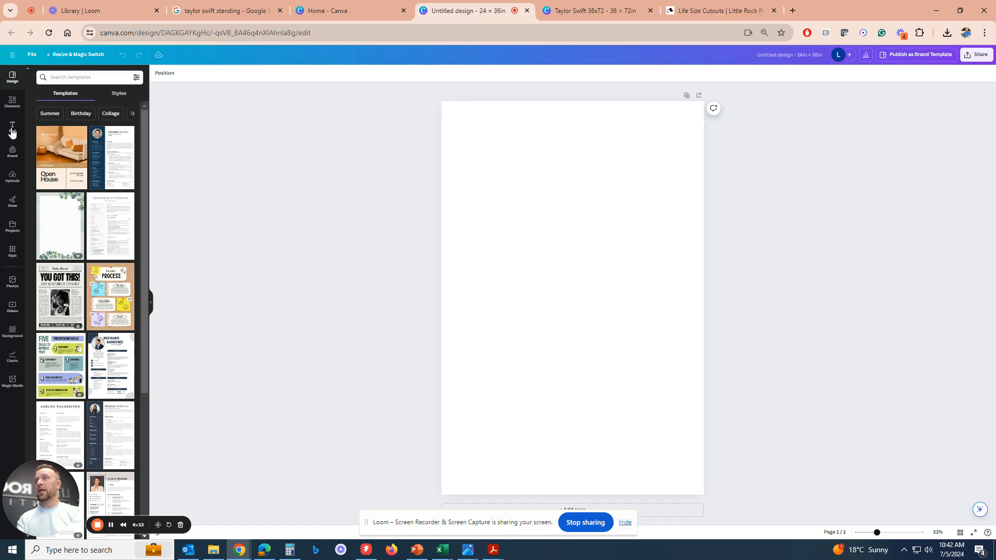
Add the uploaded wedding couple photo to the blank page and move it toward the page's upper left.
click(13, 177)
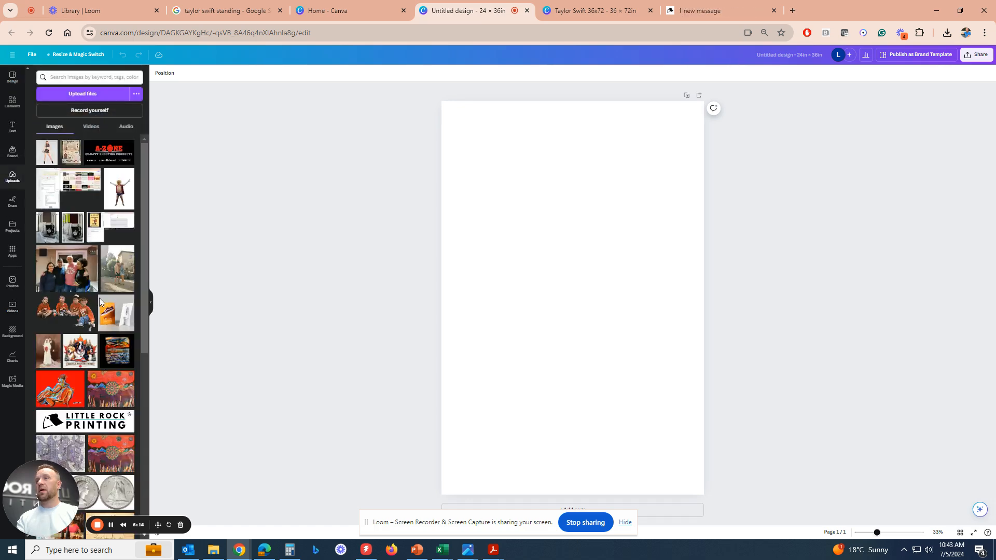
scroll(123, 295, down, 2)
scroll(124, 295, up, 2)
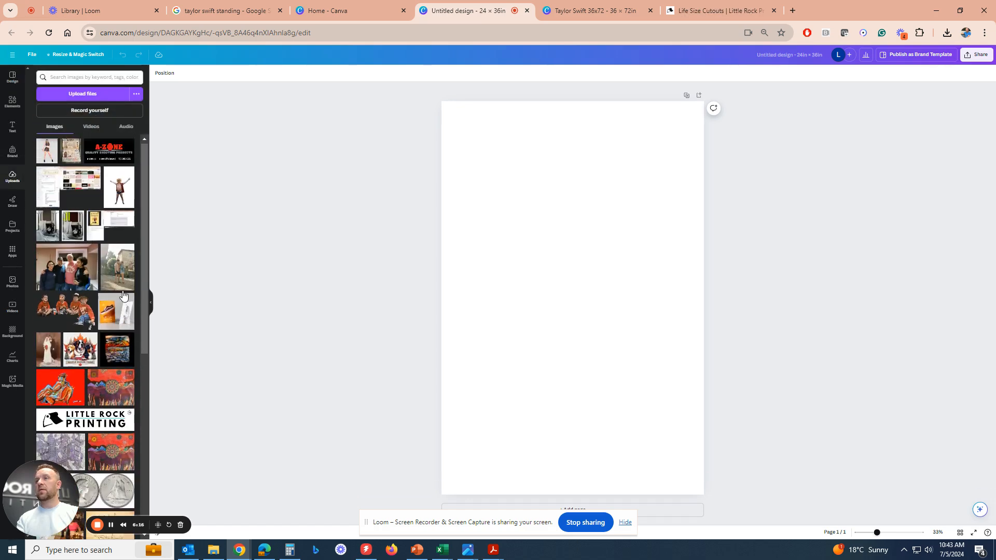
click(47, 351)
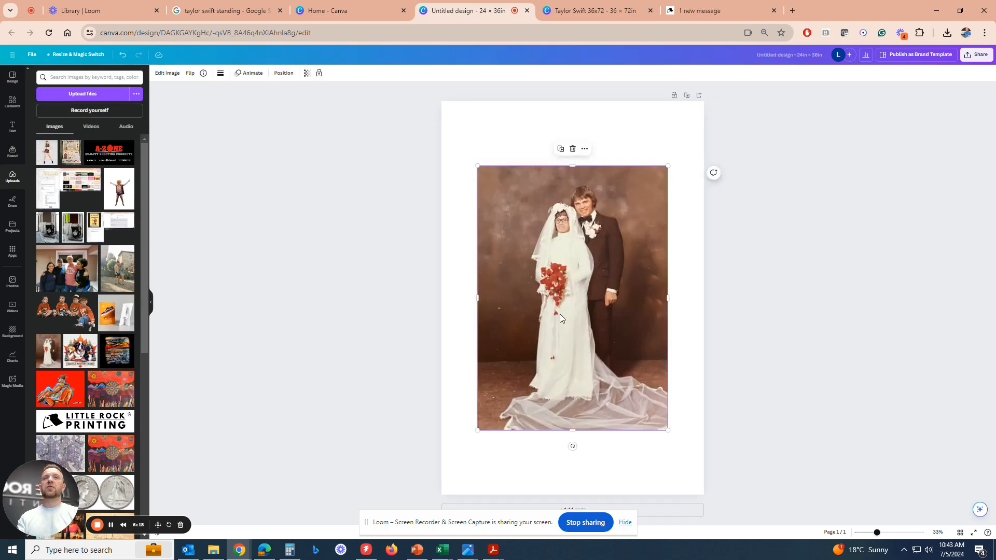
click(12, 77)
mouse_move(575, 284)
mouse_down()
mouse_move(569, 257)
mouse_move(543, 229)
mouse_move(568, 281)
mouse_up()
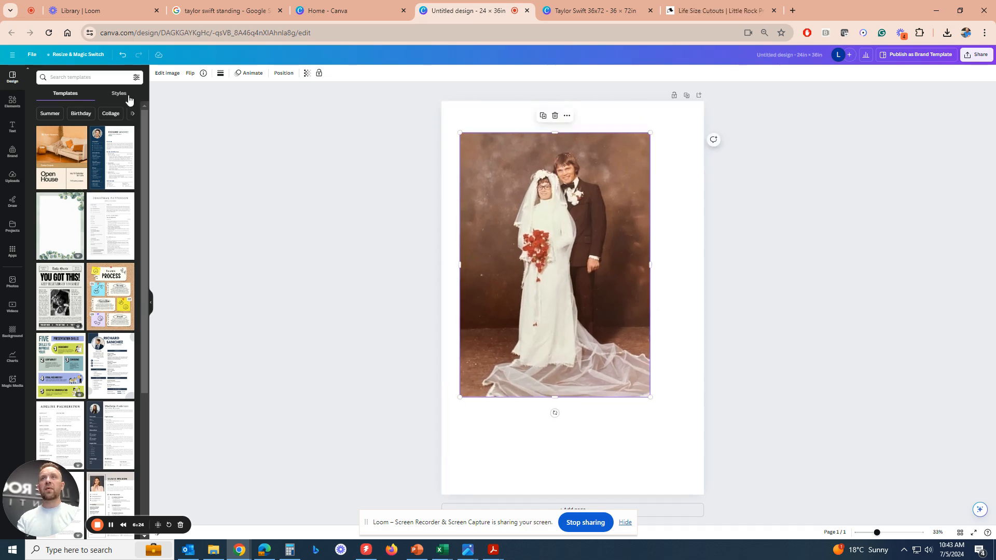
Remove the wedding photo's background and enlarge the couple cutout until it nearly fills the page height.
click(165, 74)
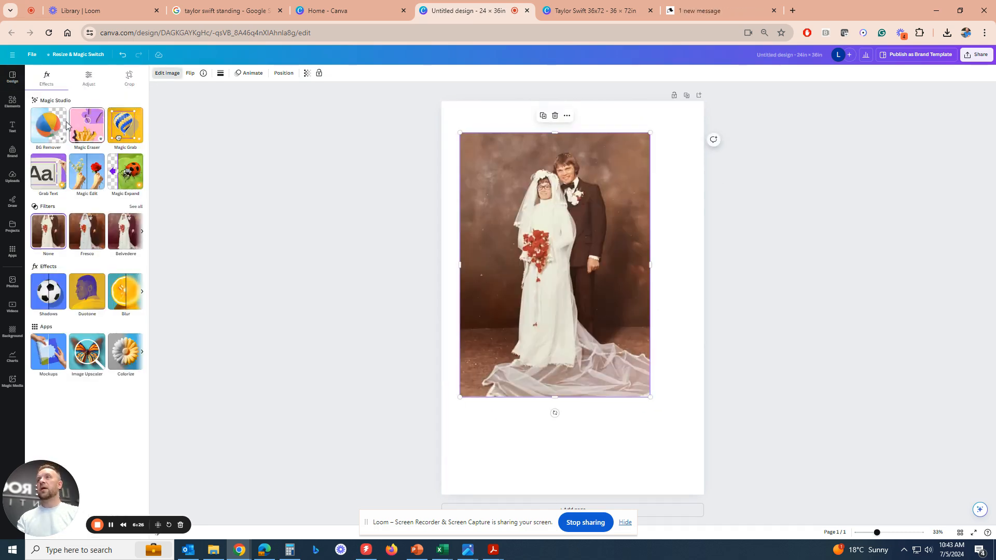
click(60, 131)
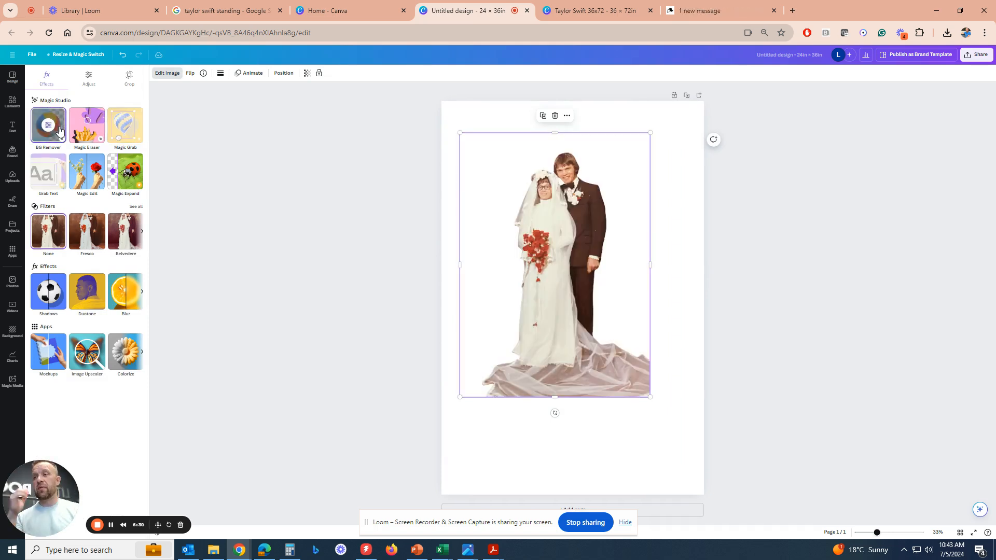
drag(525, 259, 491, 220)
drag(616, 358, 755, 524)
drag(619, 452, 590, 429)
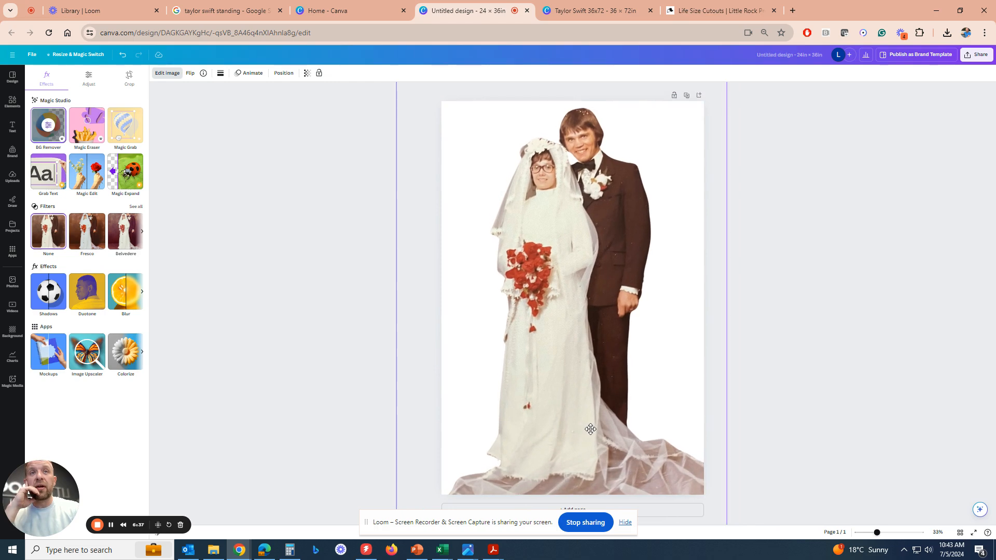
Fine-tune the couple cutout's size and position so both figures fit within the page from head to hem.
click(786, 427)
drag(675, 460, 652, 449)
drag(704, 518, 723, 535)
drag(631, 449, 642, 452)
scroll(643, 453, down, 1)
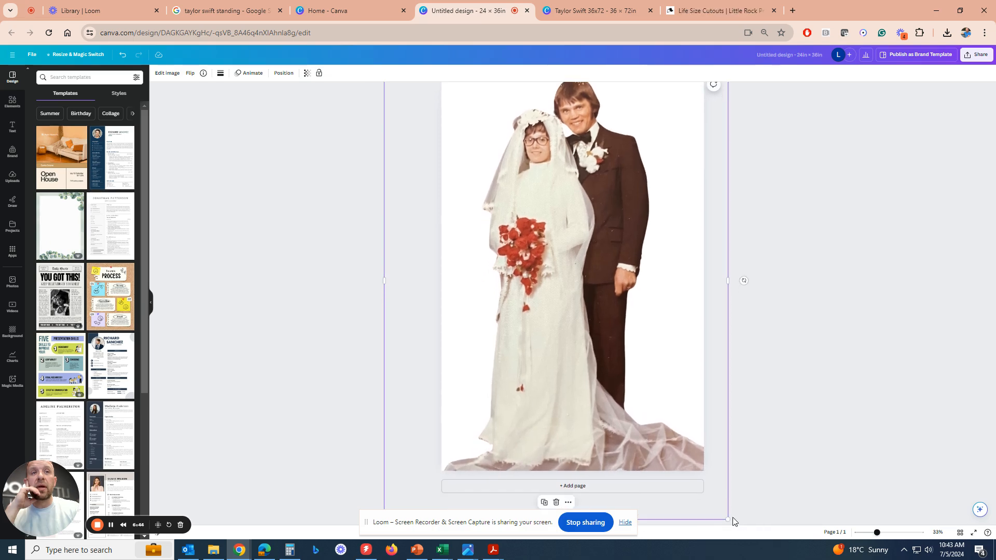
drag(725, 516, 719, 511)
drag(648, 450, 655, 461)
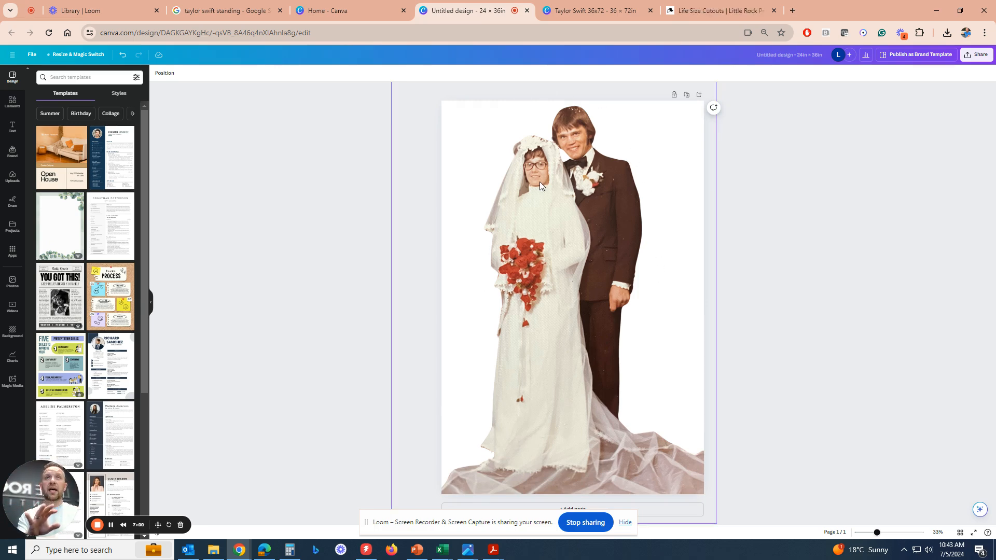
Switch to the Little Rock Printing Life Size Cutouts page and add one 36 × 72 in cutout with 7-day production to the cart.
click(685, 17)
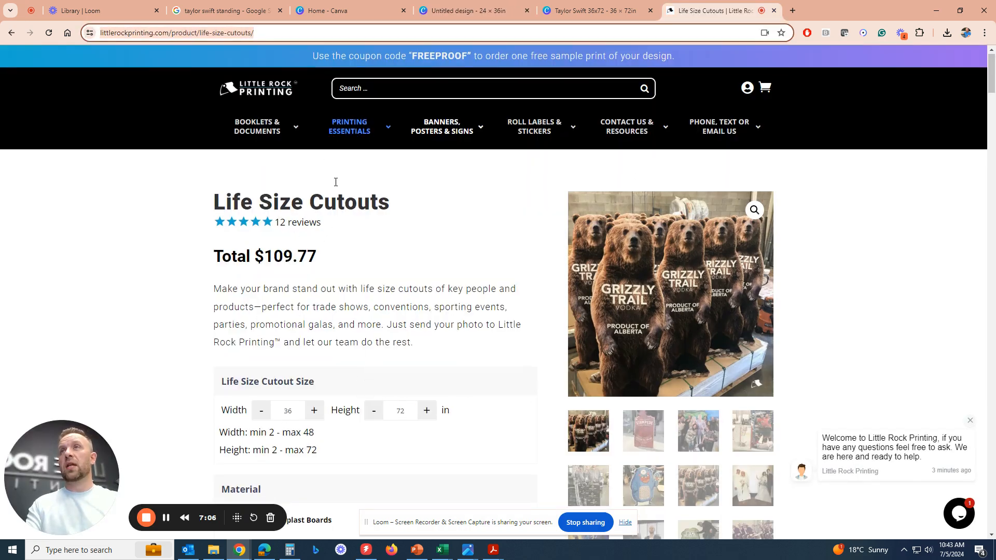
scroll(314, 290, down, 3)
scroll(313, 322, down, 1)
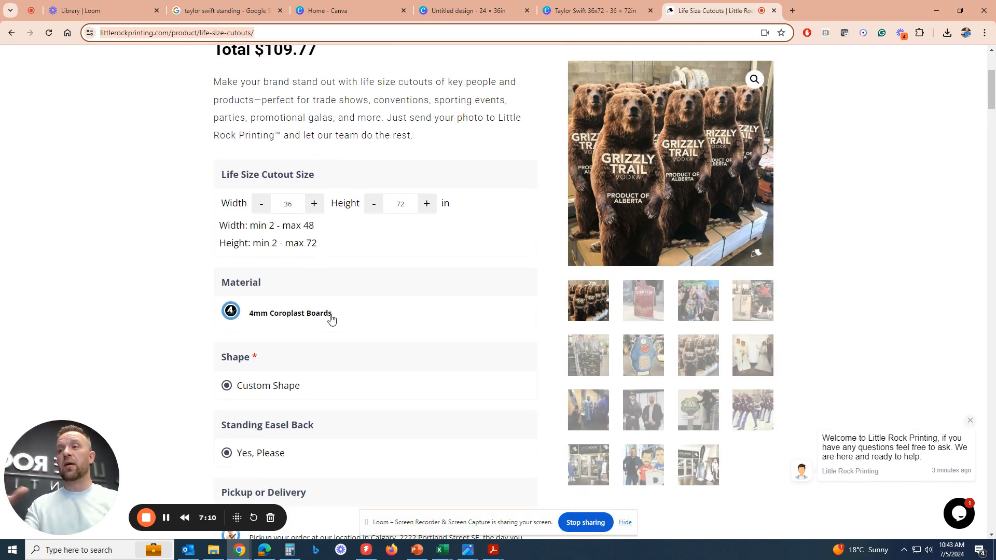
scroll(285, 349, down, 4)
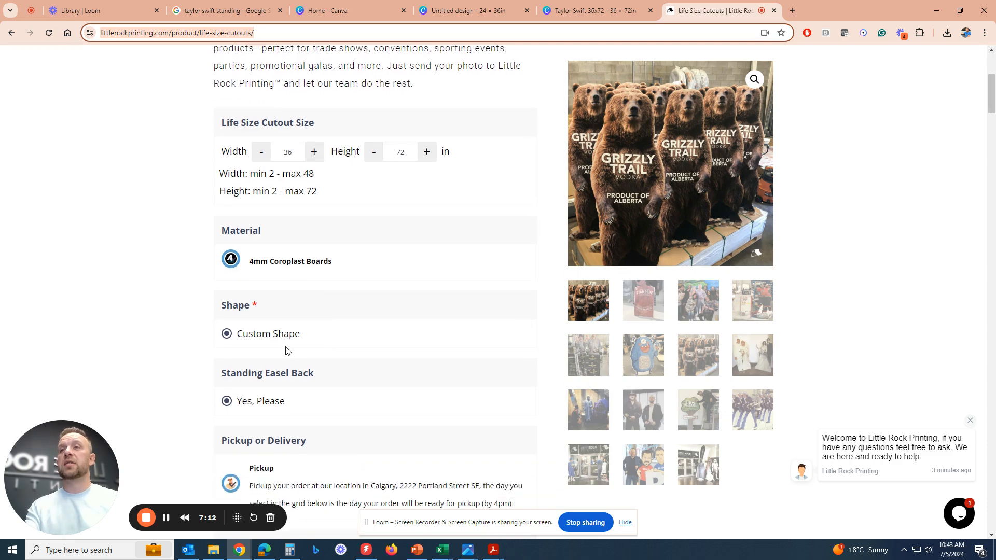
scroll(305, 352, down, 4)
click(301, 363)
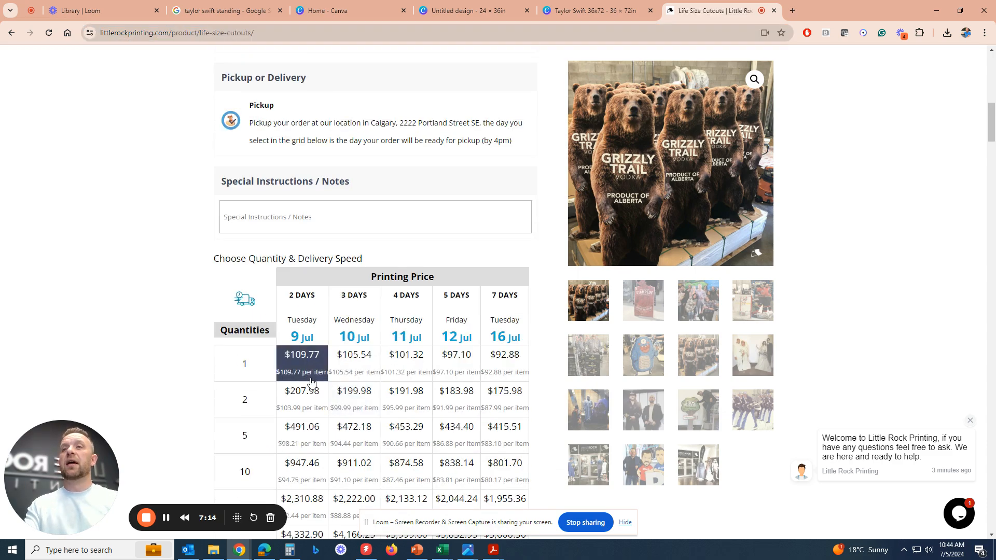
click(500, 363)
scroll(500, 363, down, 4)
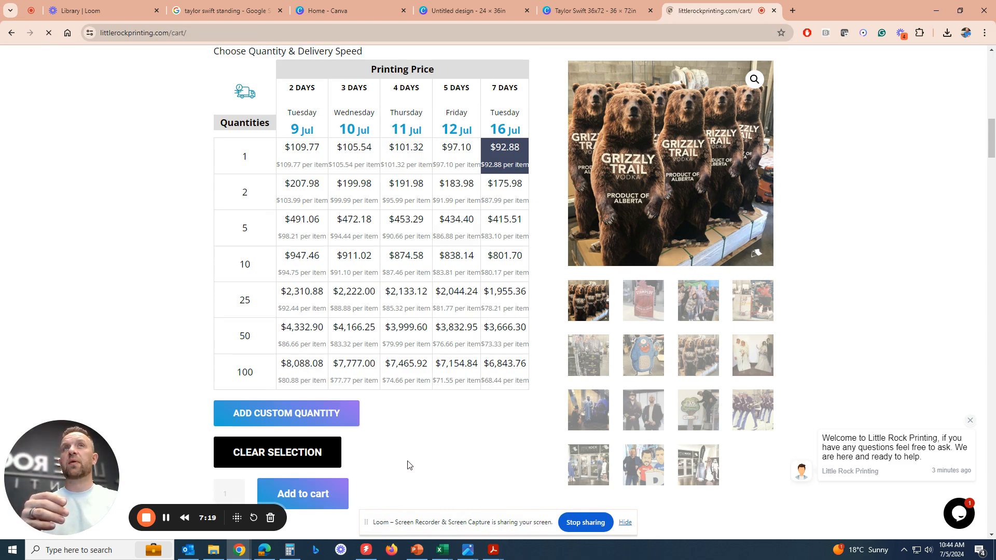
Upload a print-ready file from the Downloads folder to the Life Size Cutouts item in the cart.
scroll(424, 410, down, 4)
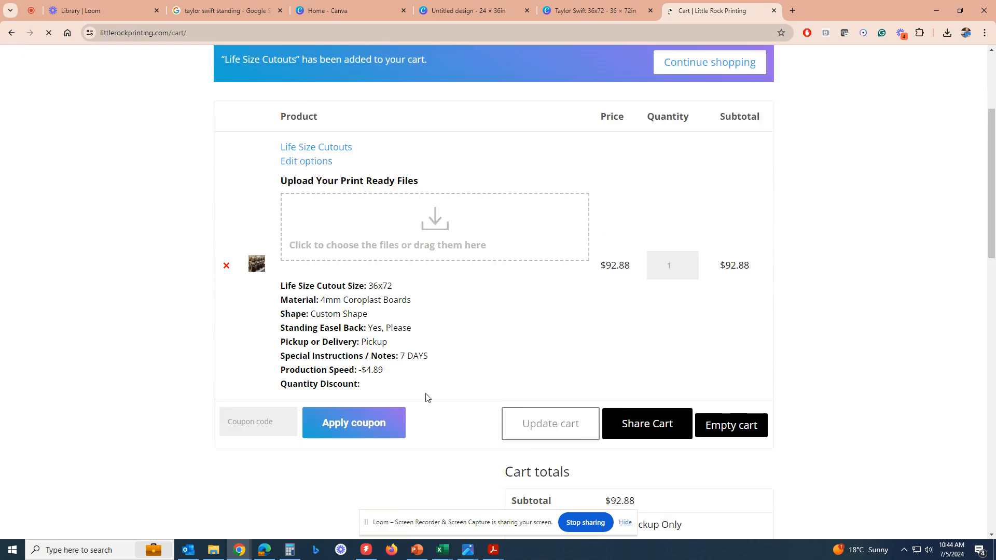
click(402, 218)
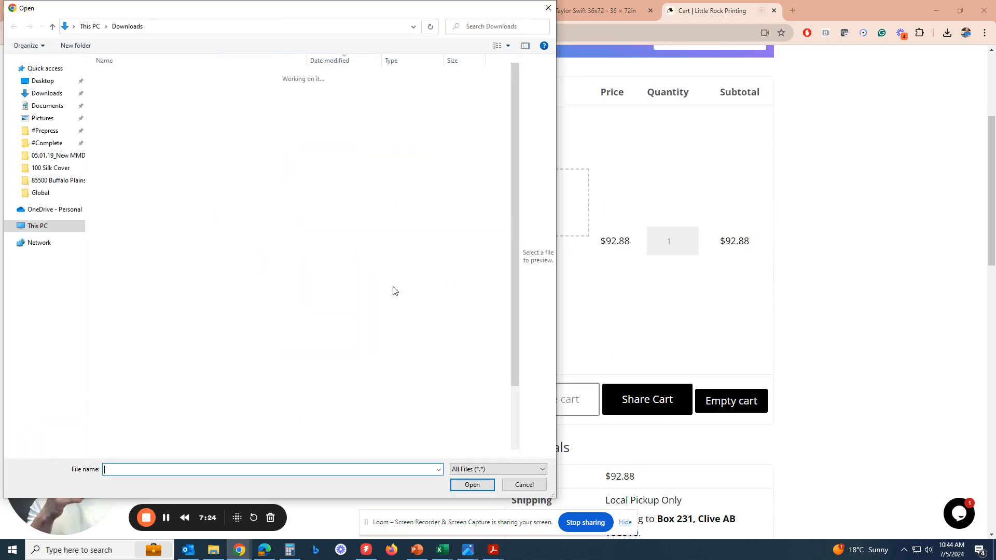
click(123, 90)
click(470, 489)
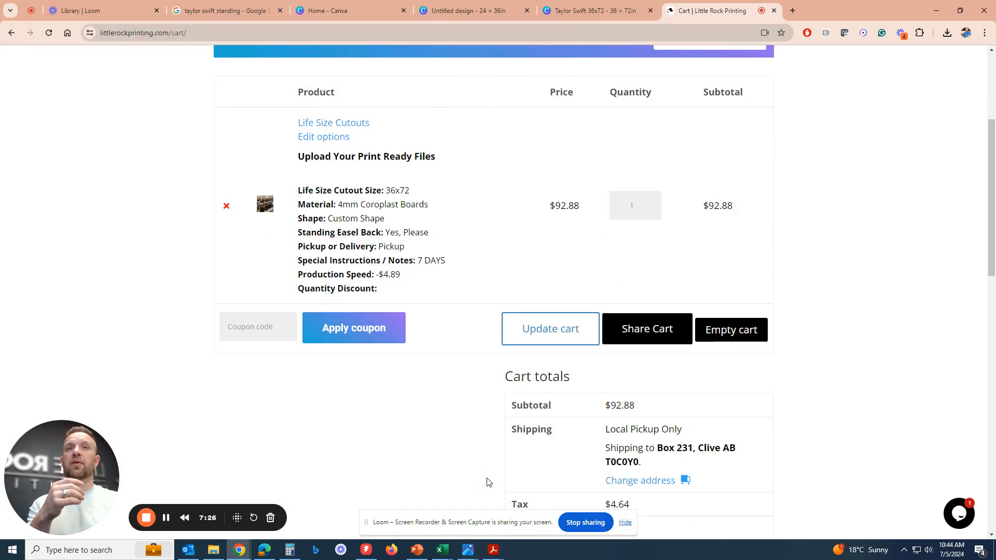